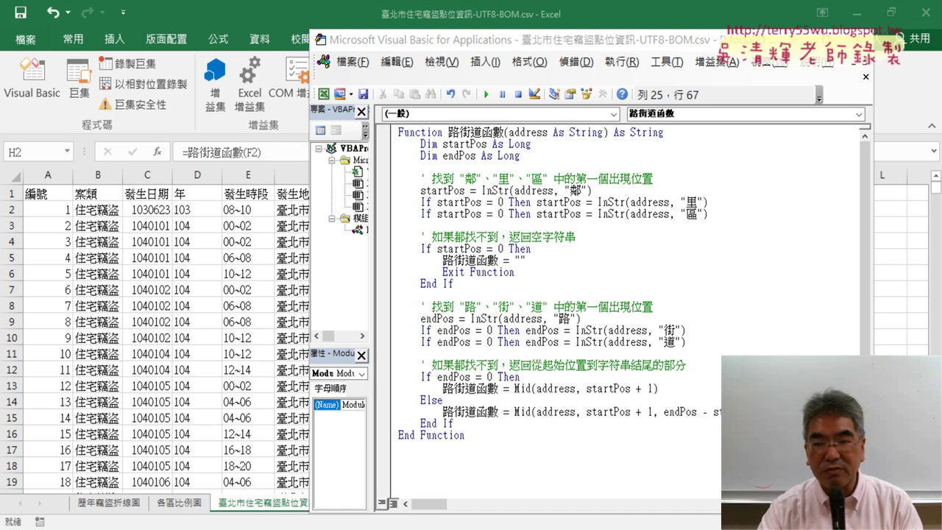
Delete the startPos and endPos Dim declaration lines from the 路街道函數 function.
key(BackSpace)
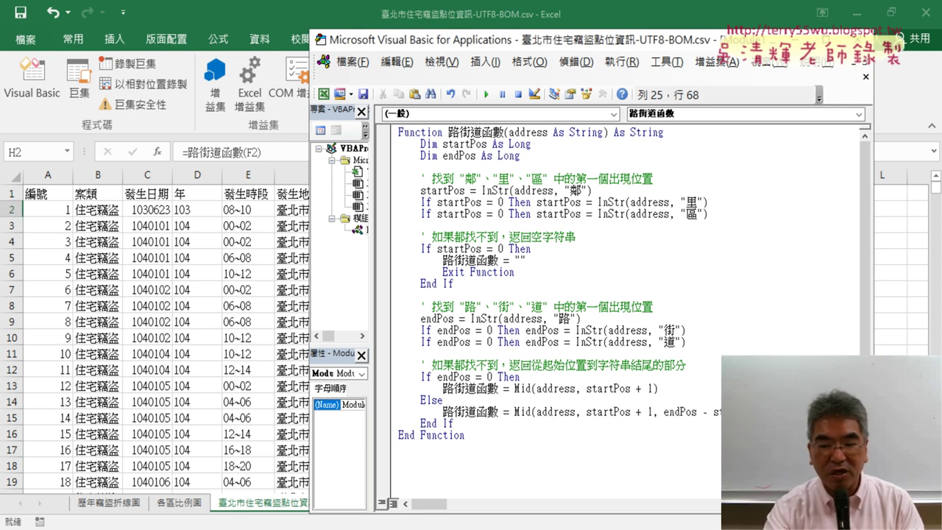
key(BackSpace)
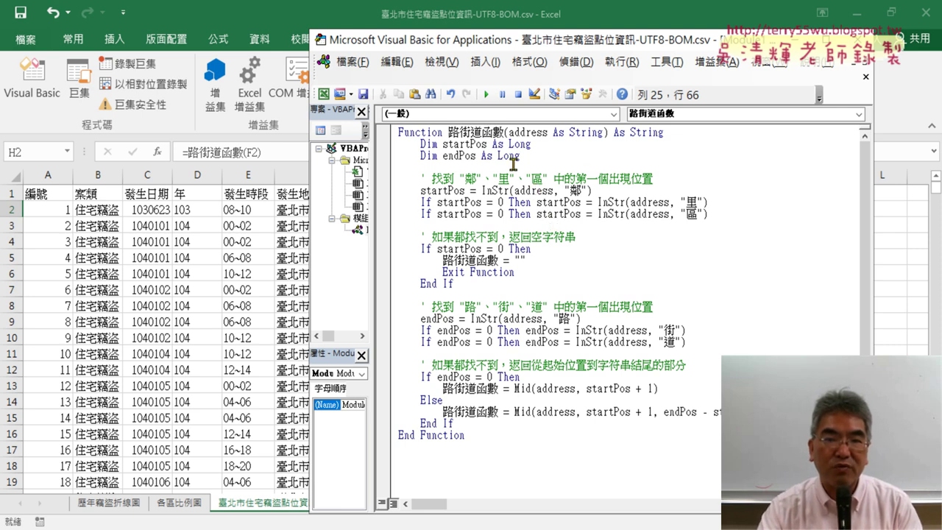
click(439, 165)
key(shift+Up)
key(shift+Up)
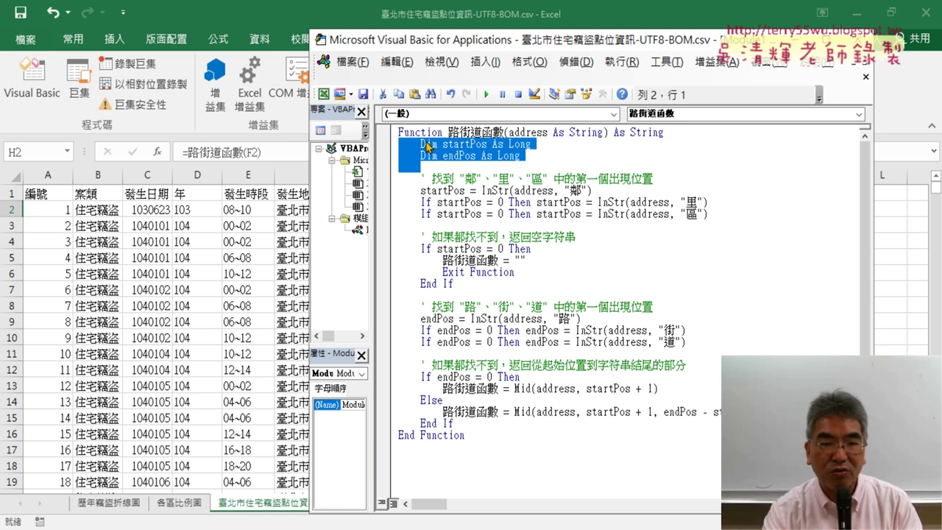
key(Delete)
key(Delete)
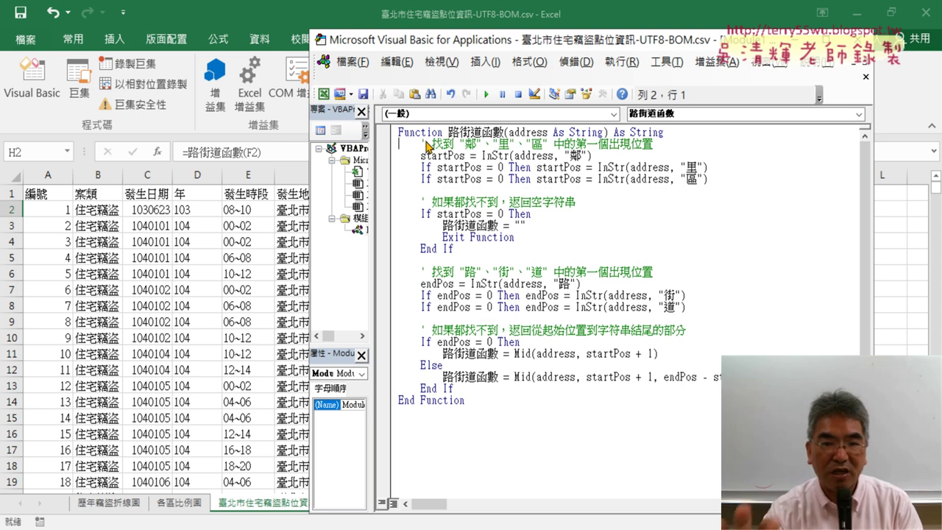
Remove the blank separator lines after the startPos and endPos lookup blocks.
drag(429, 191, 391, 190)
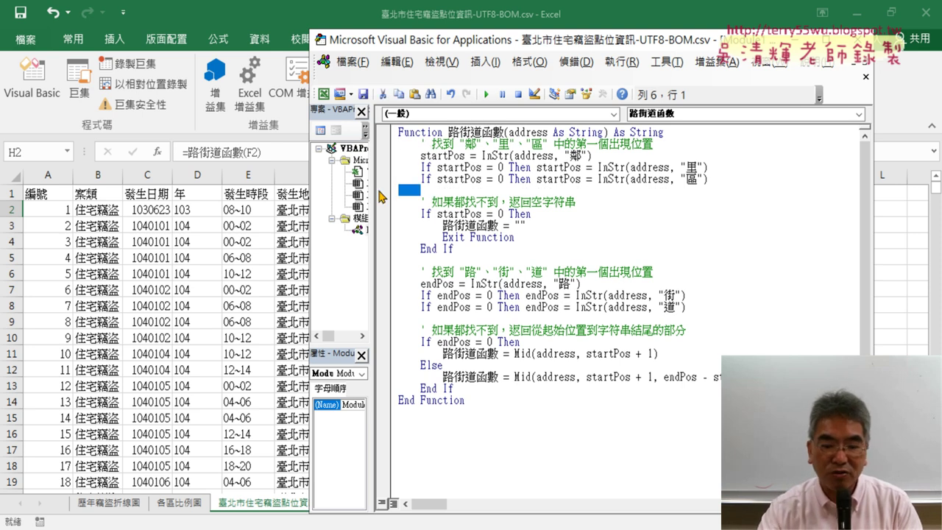
key(BackSpace)
key(BackSpace)
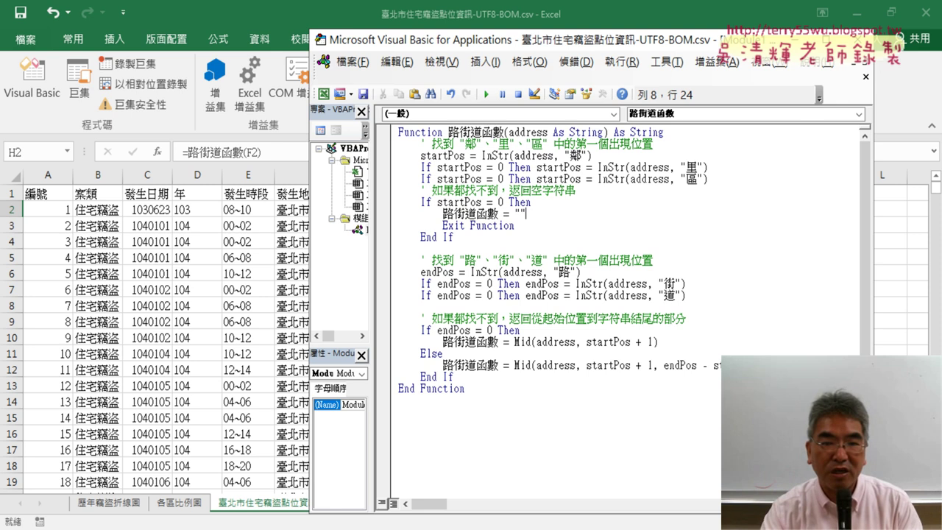
click(423, 248)
key(BackSpace)
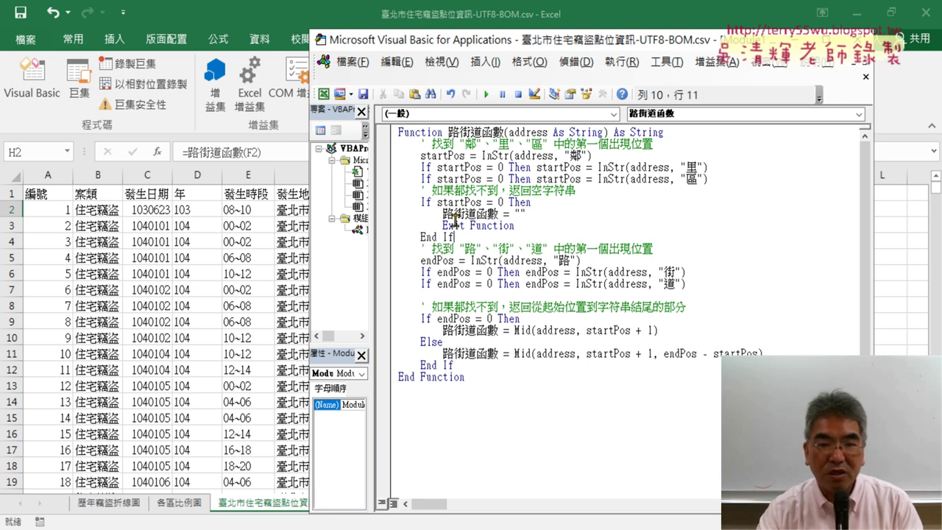
key(Delete)
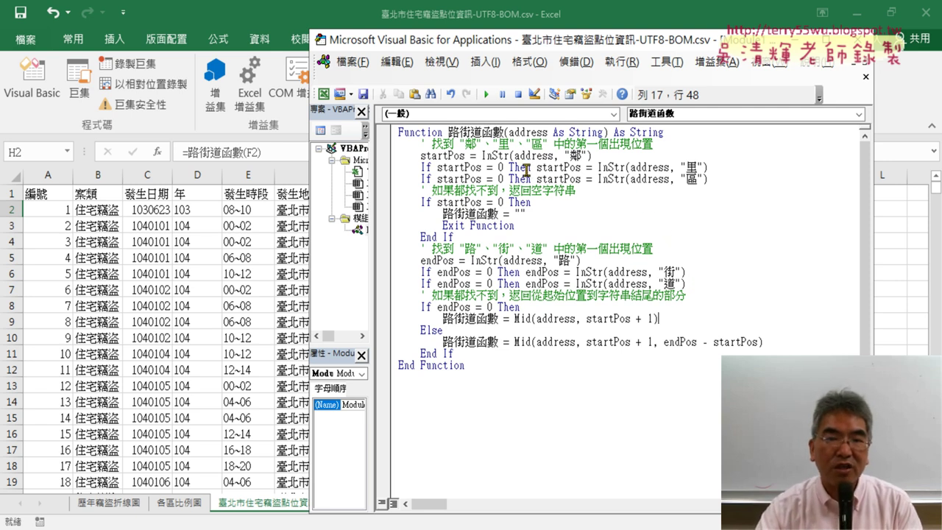
Highlight and annotate InStr, address and 鄰 on the startPos line, then clear the red ink.
drag(508, 155, 483, 154)
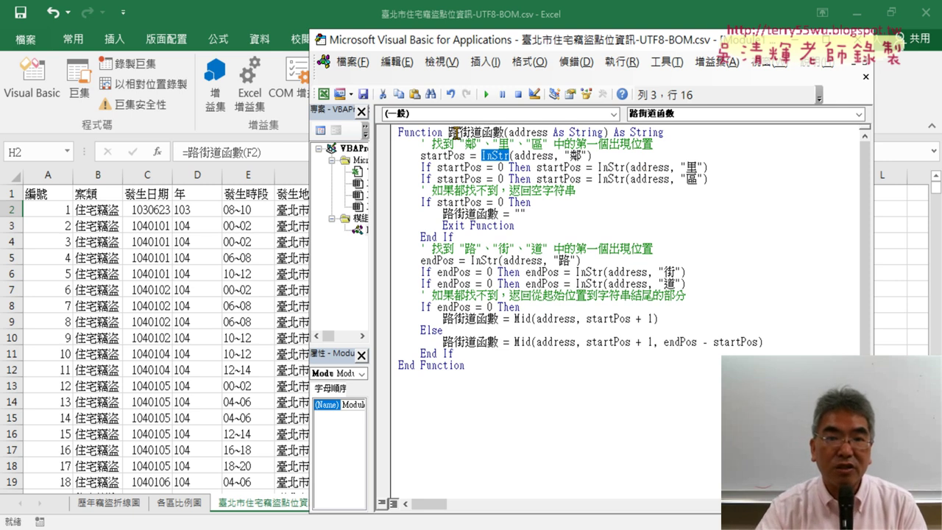
drag(547, 133, 509, 133)
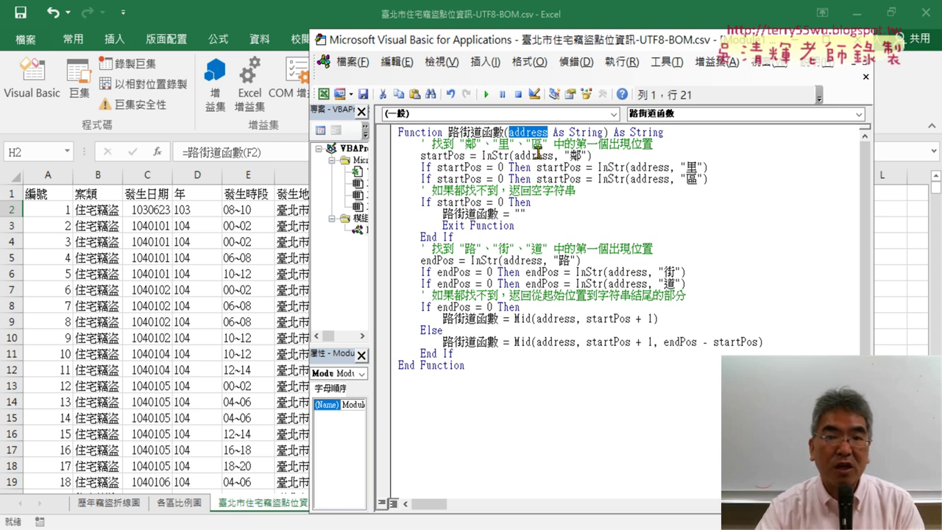
drag(587, 155, 565, 155)
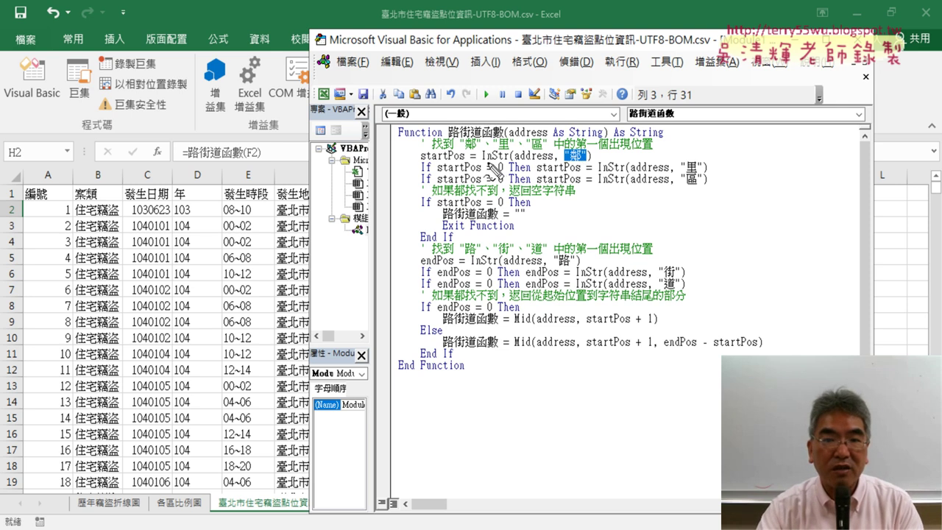
drag(484, 158, 587, 161)
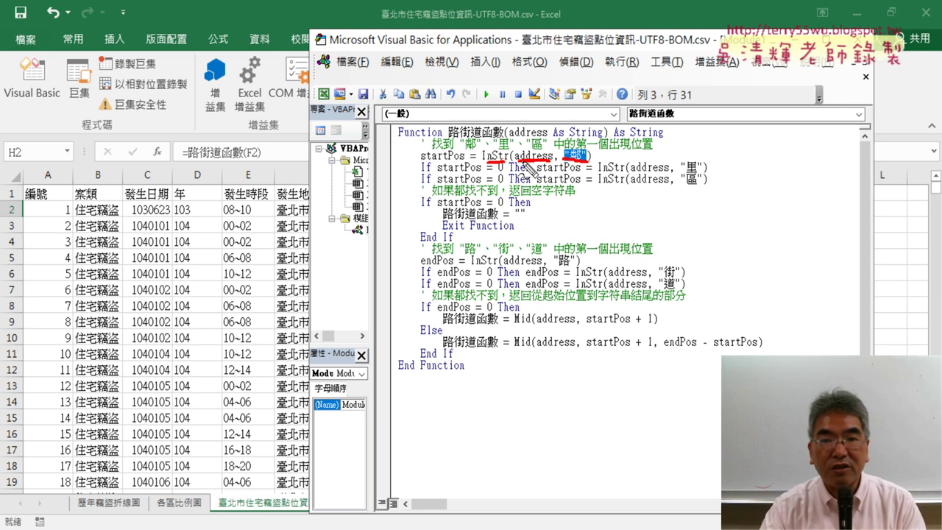
mouse_move(535, 151)
mouse_down()
mouse_move(448, 151)
mouse_move(420, 162)
mouse_up()
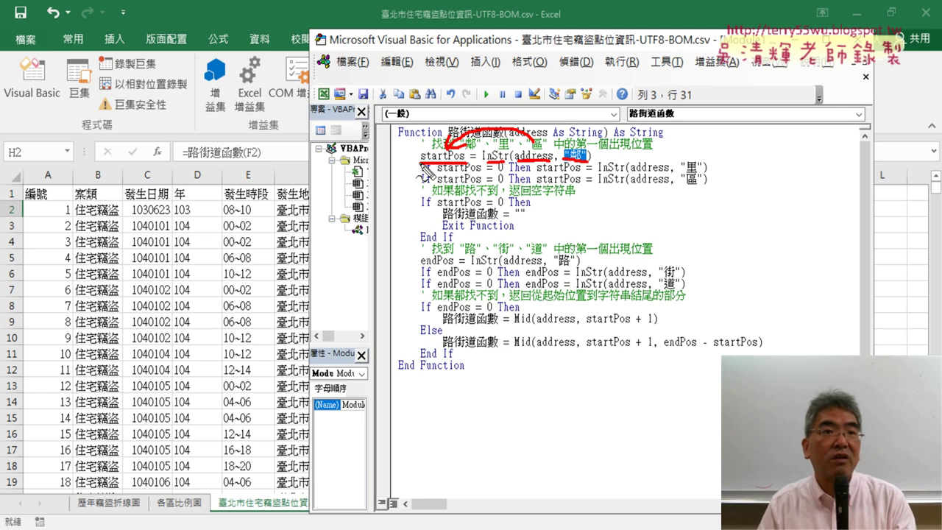
key(Escape)
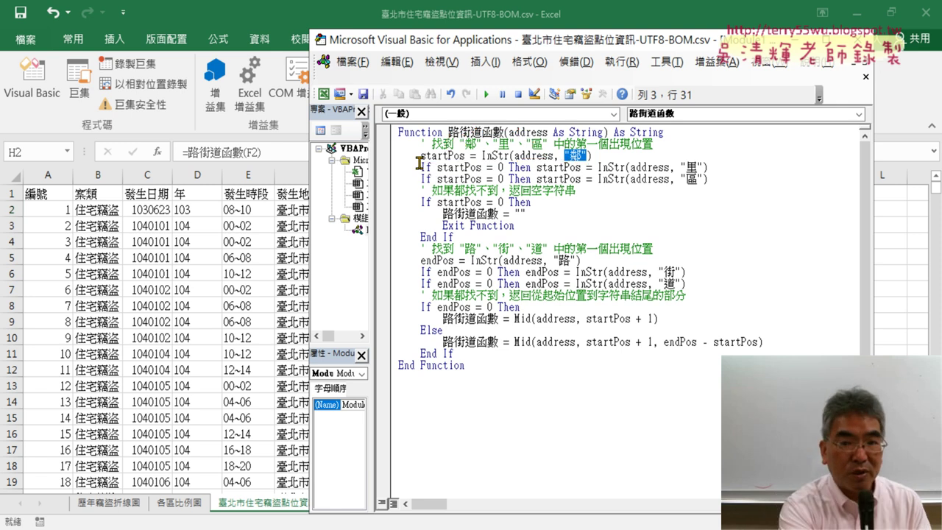
Move the editor right beside the address column and mark the startPos variable in red.
drag(541, 39, 748, 43)
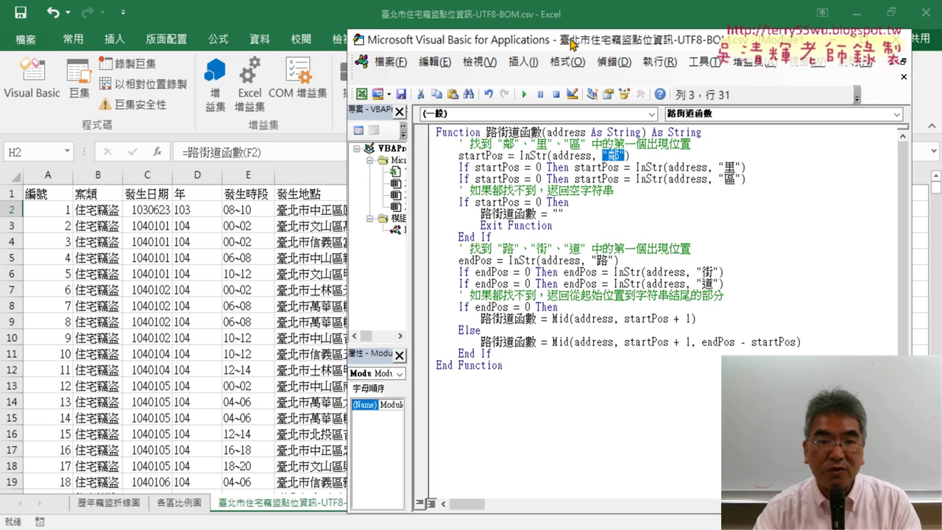
drag(662, 44, 644, 44)
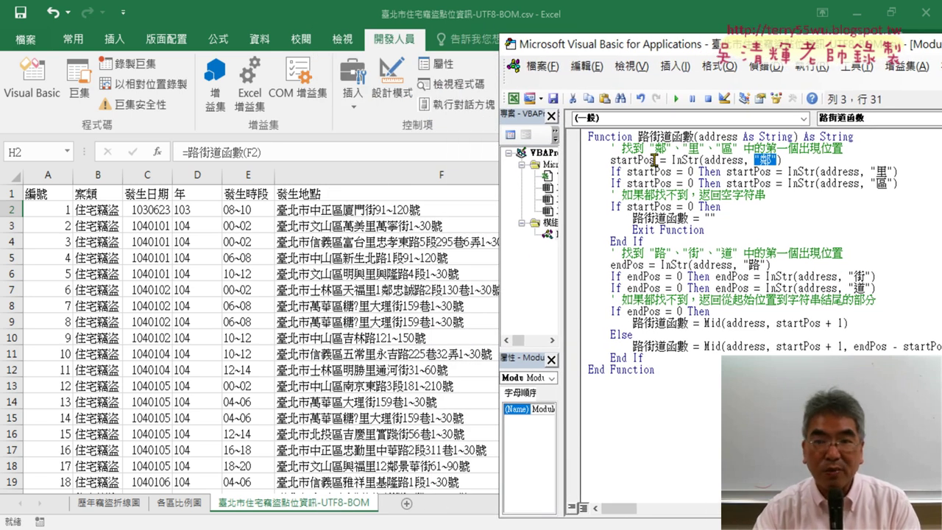
drag(610, 160, 646, 161)
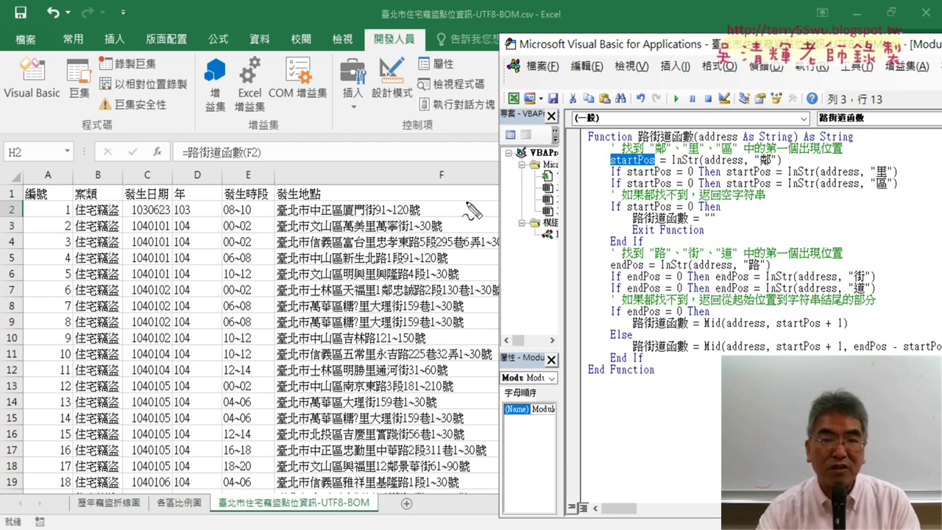
drag(609, 167, 655, 167)
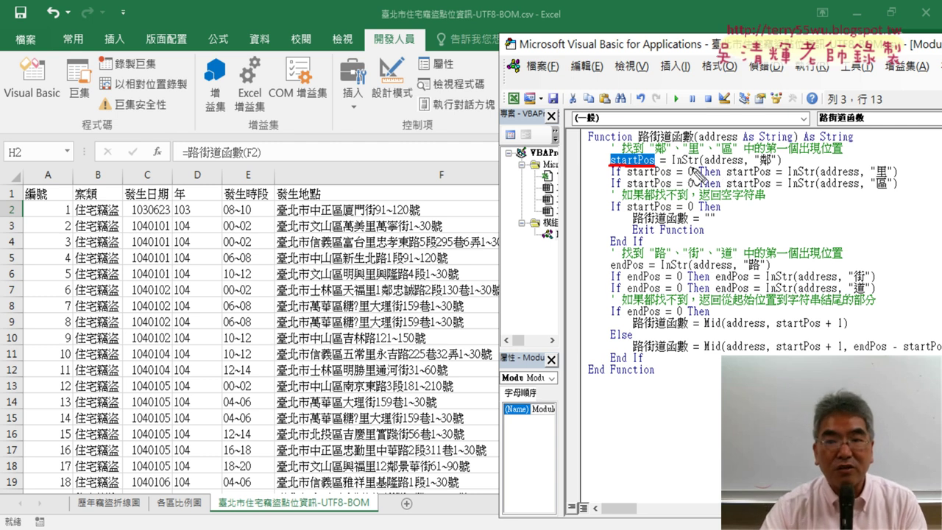
mouse_move(586, 153)
mouse_down()
mouse_move(603, 164)
mouse_move(593, 156)
mouse_up()
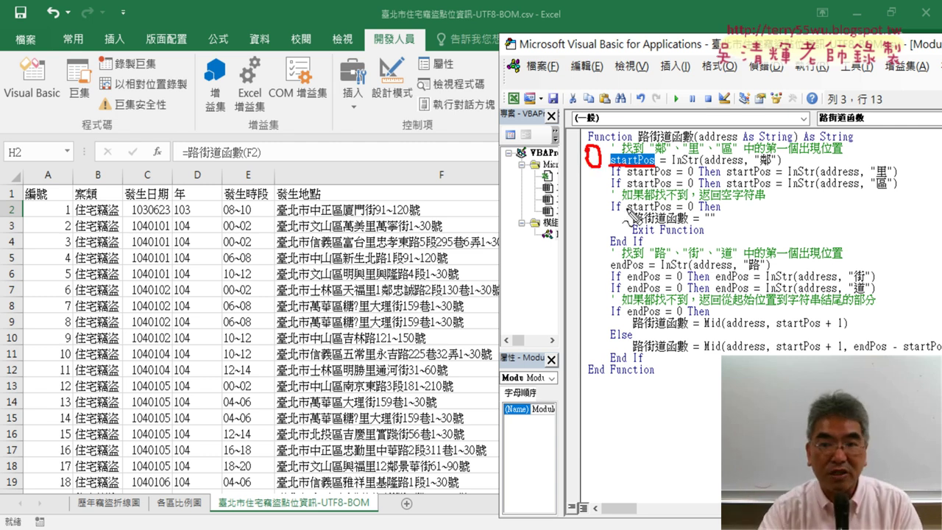
Underline the startPos = 0 test and Exit Function line, clear the ink, and select the early-exit block.
drag(627, 212, 691, 212)
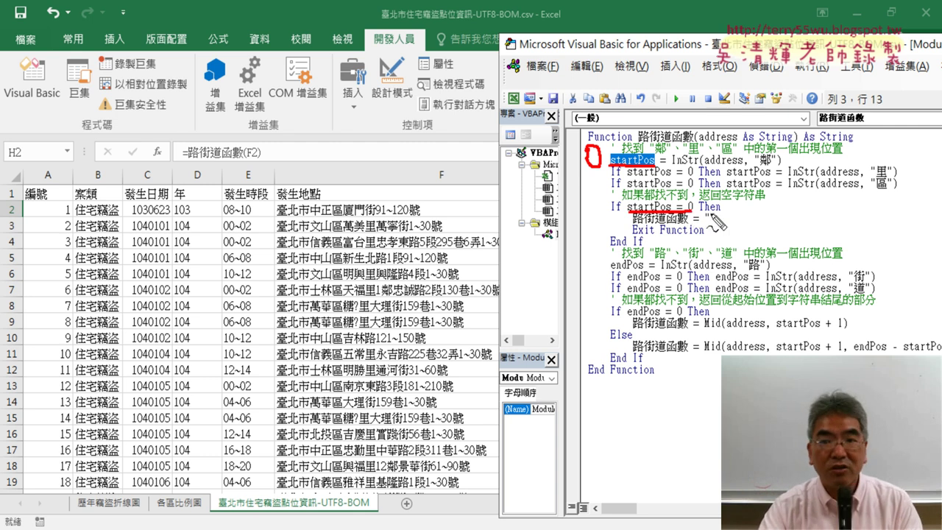
drag(684, 234, 704, 235)
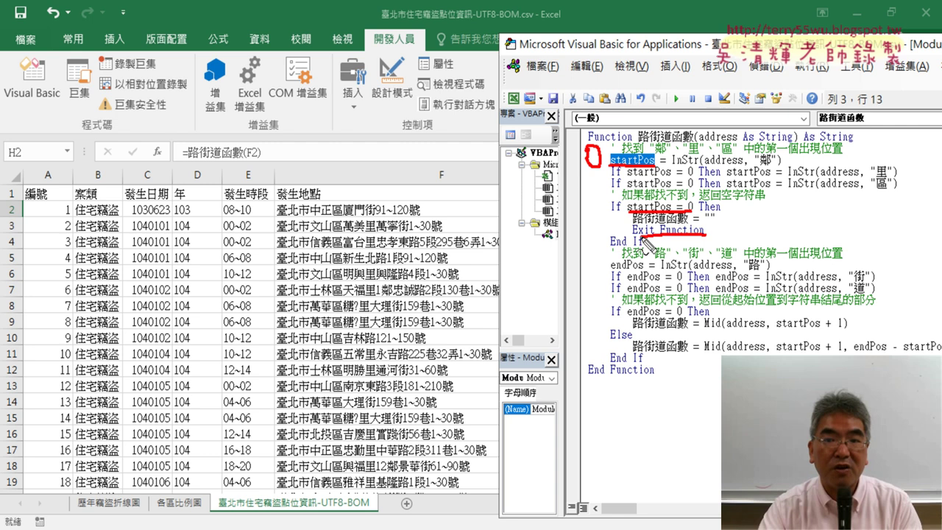
drag(631, 235, 688, 235)
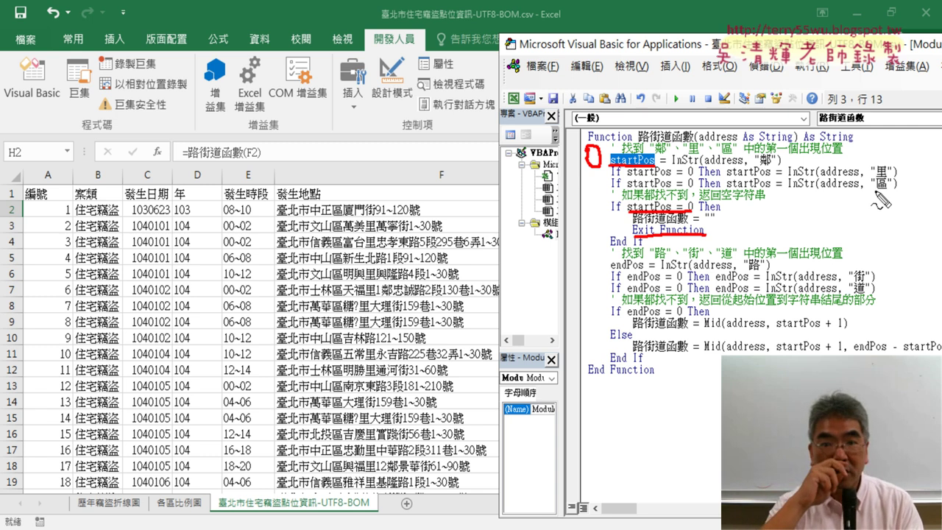
key(Escape)
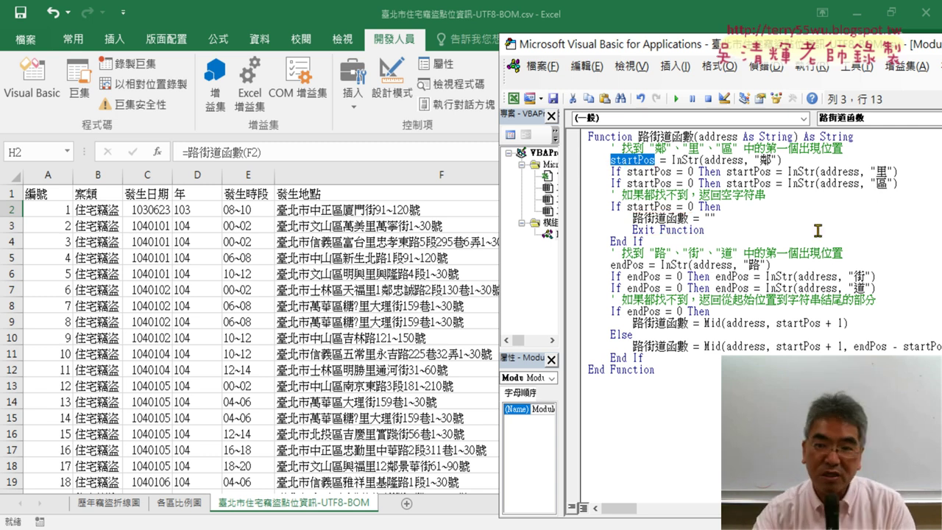
drag(671, 242, 582, 193)
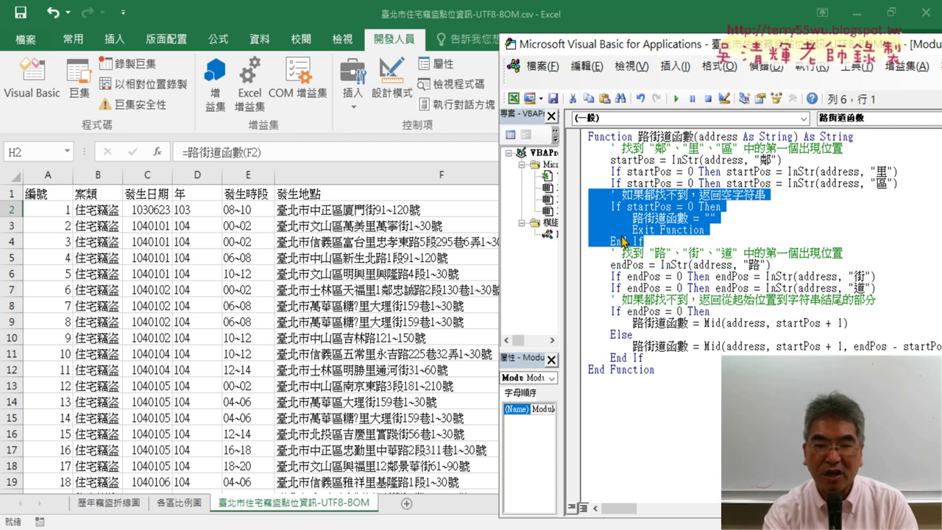
key(Delete)
key(Delete)
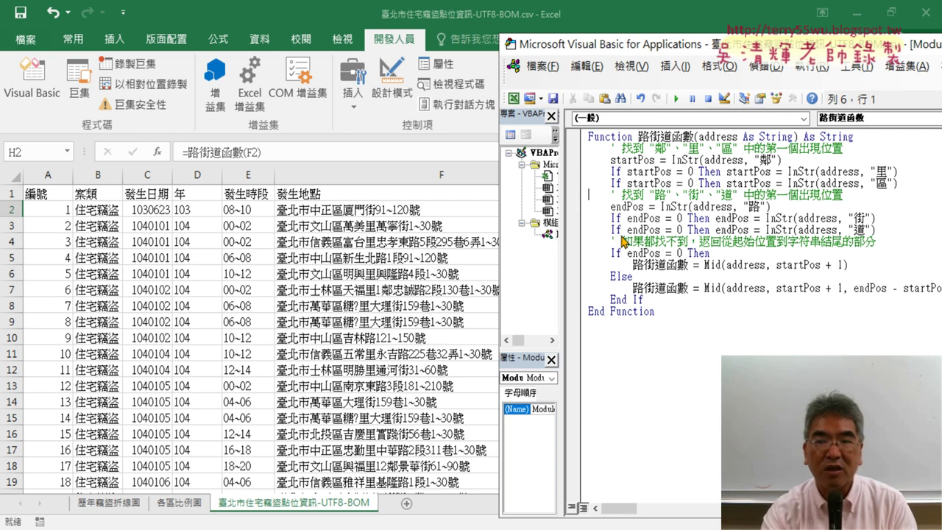
drag(905, 186, 570, 160)
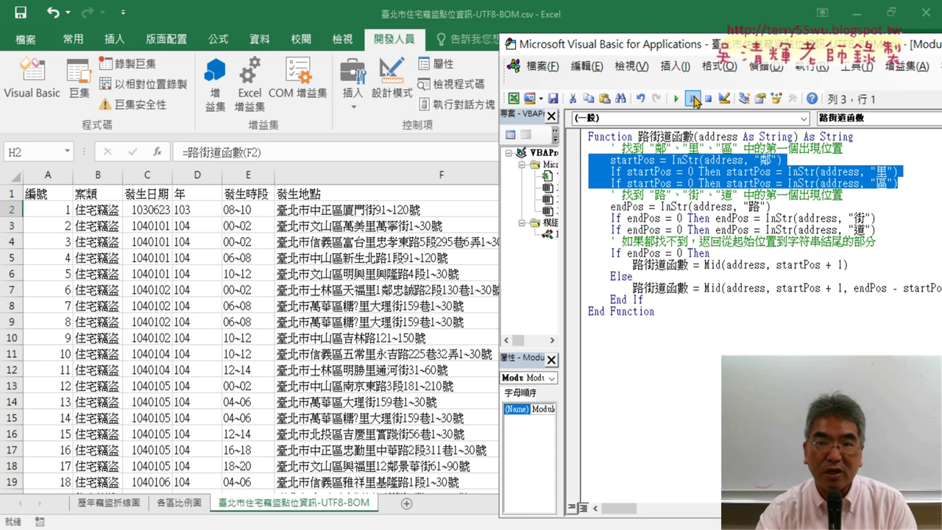
drag(688, 45, 253, 51)
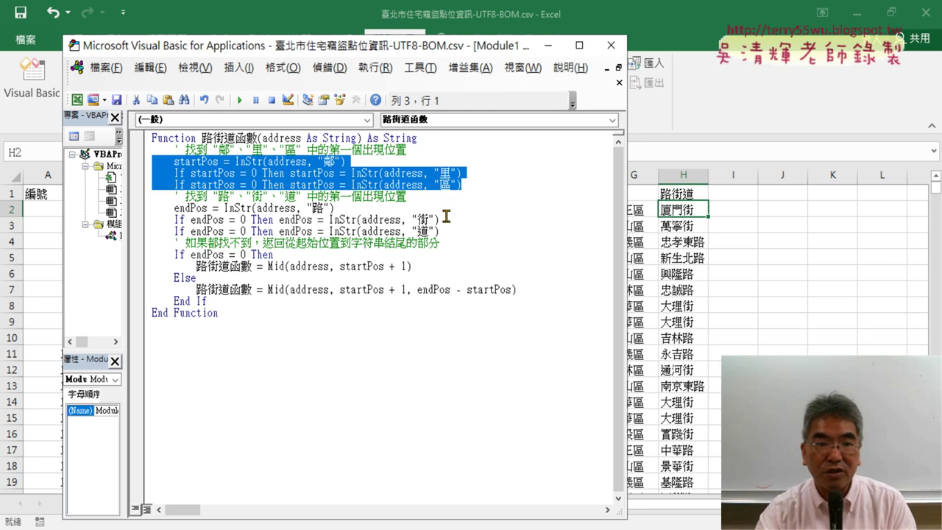
drag(447, 232, 137, 207)
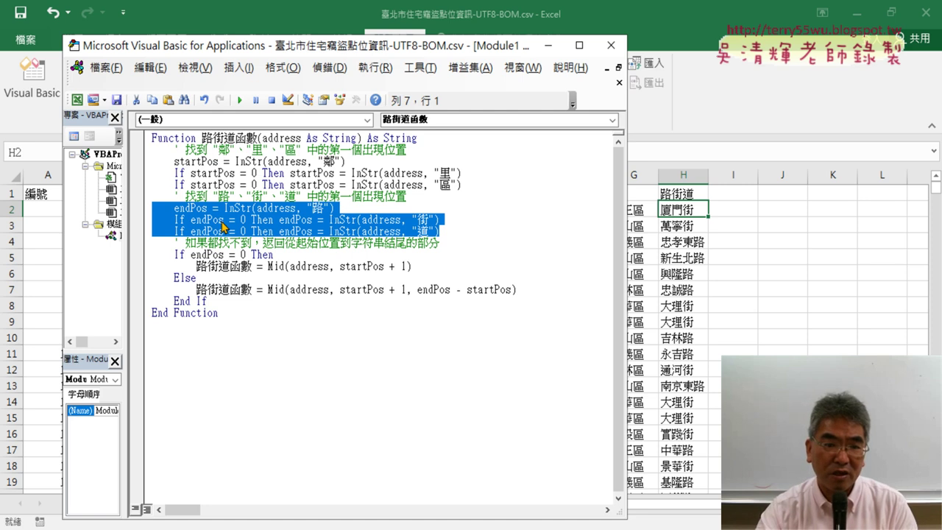
click(317, 234)
double_click(318, 209)
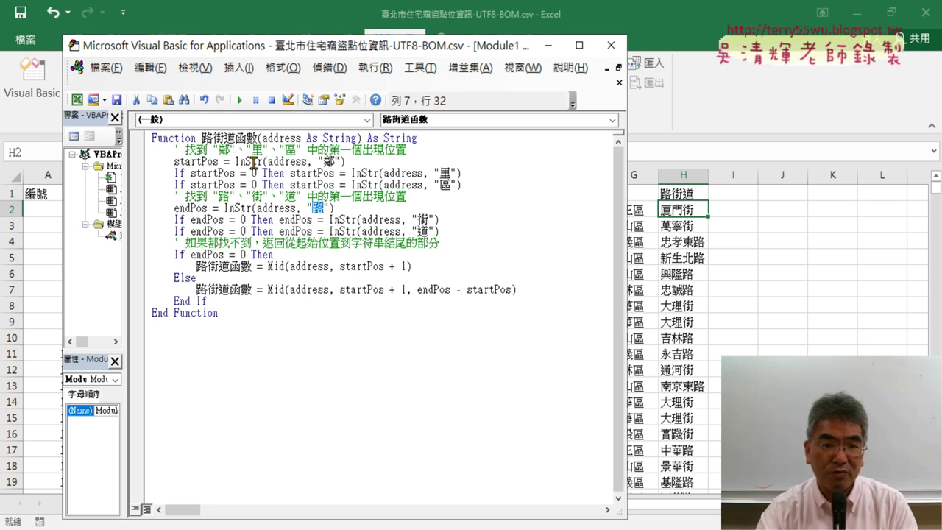
drag(221, 159, 169, 159)
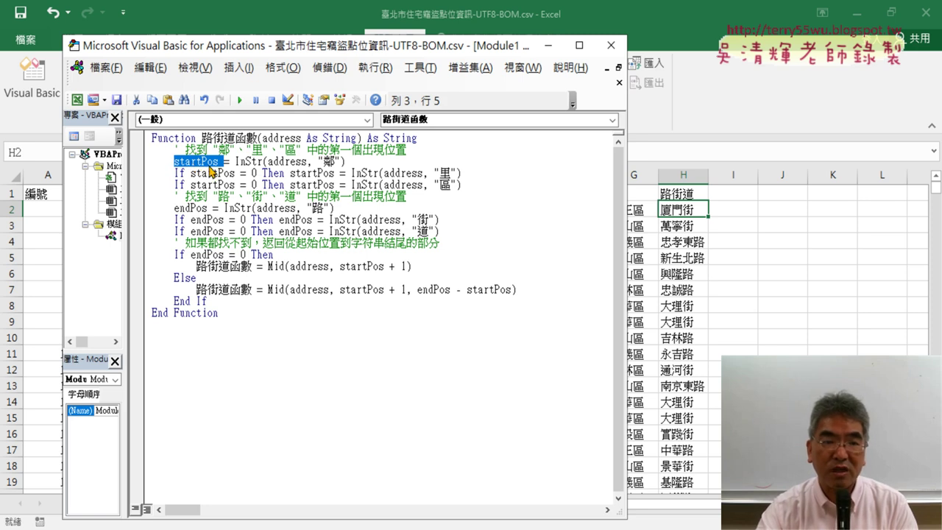
click(209, 207)
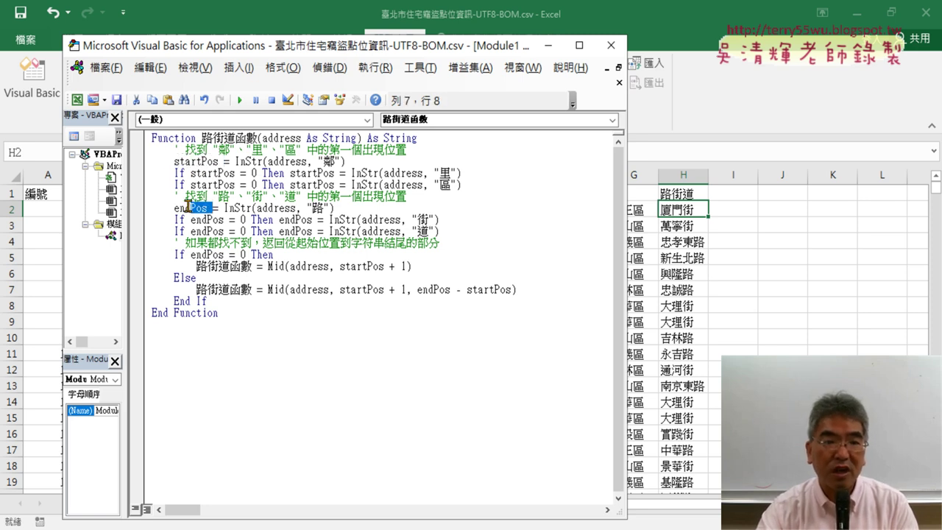
drag(209, 207, 174, 208)
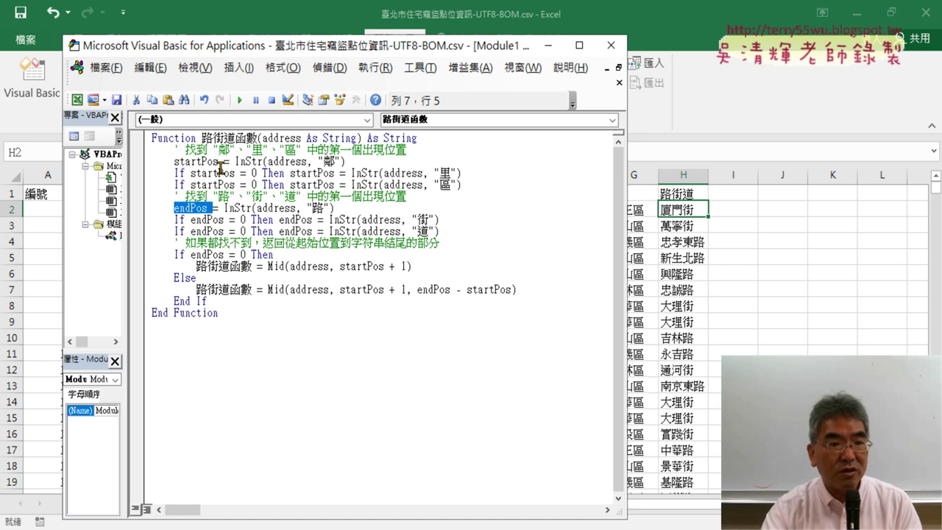
drag(219, 162, 174, 161)
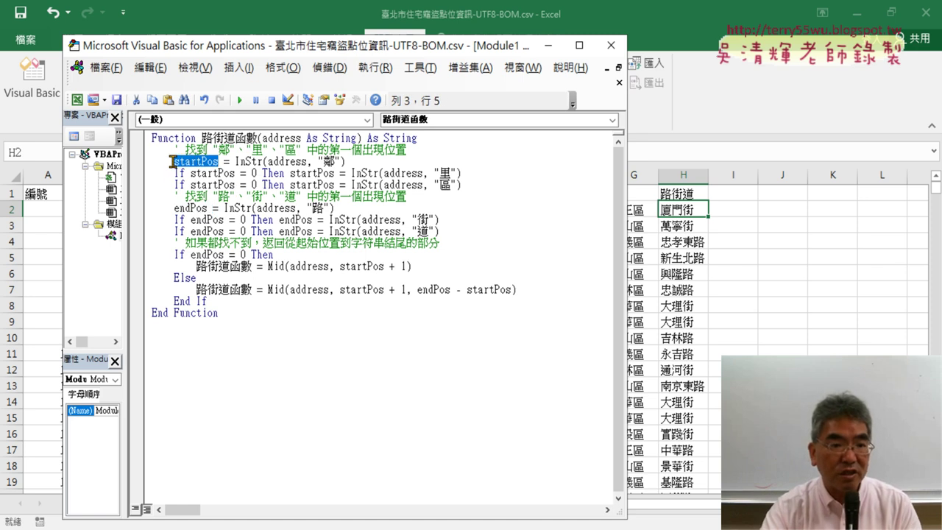
drag(212, 209, 174, 208)
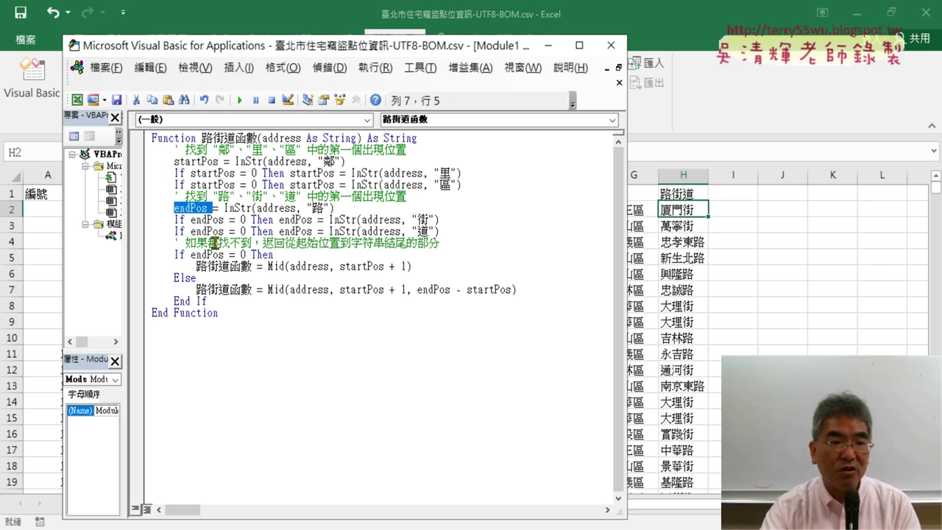
drag(267, 290, 523, 290)
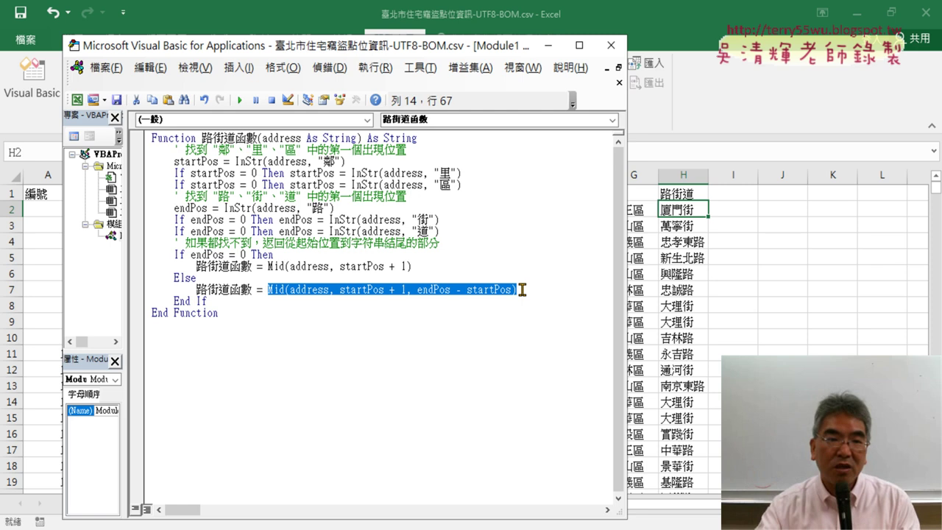
drag(197, 139, 151, 138)
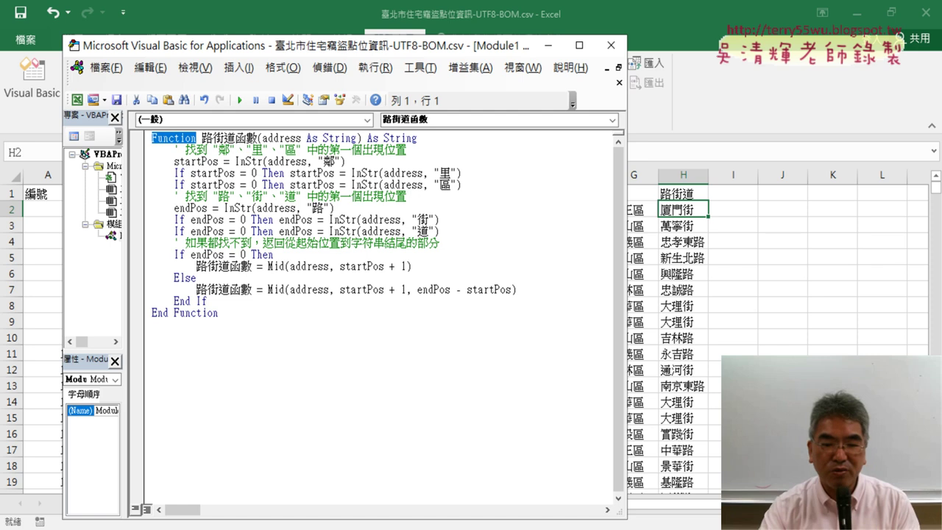
Scroll the Google Docs code to the Sub request heading, then confirm column H ends at row 3851.
key(alt+Tab)
scroll(398, 334, down, 1)
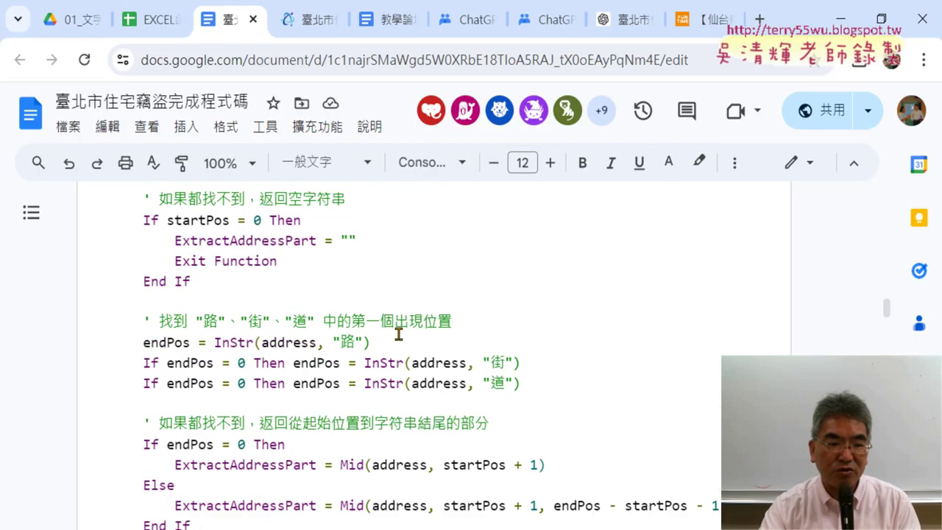
scroll(397, 331, down, 3)
scroll(397, 332, down, 1)
mouse_move(141, 293)
mouse_down()
mouse_move(345, 290)
mouse_move(287, 294)
mouse_up()
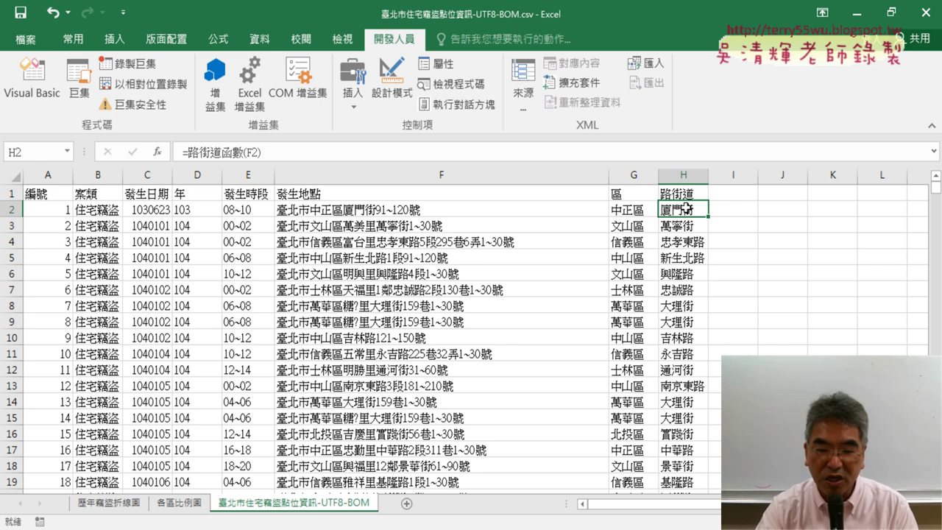
key(ctrl+Down)
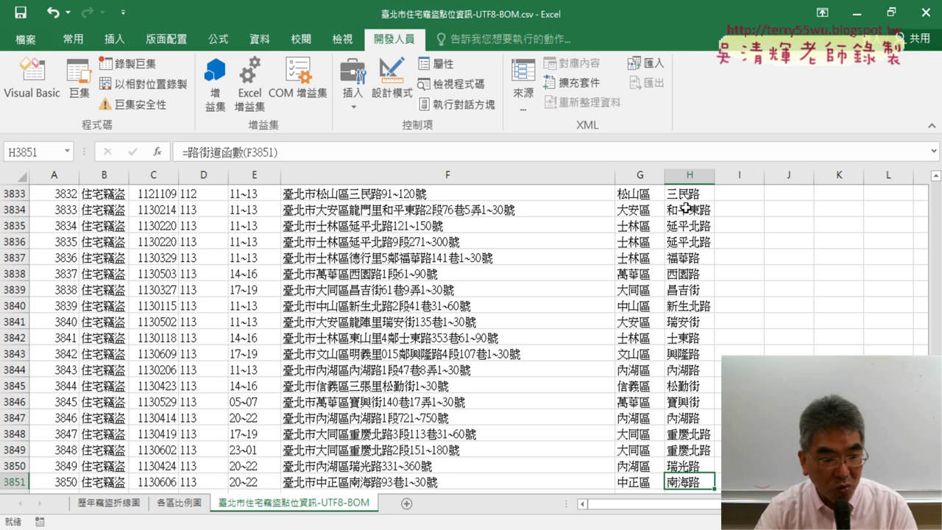
Correct the heading's output range from H3831 to H2到H3851.
click(855, 16)
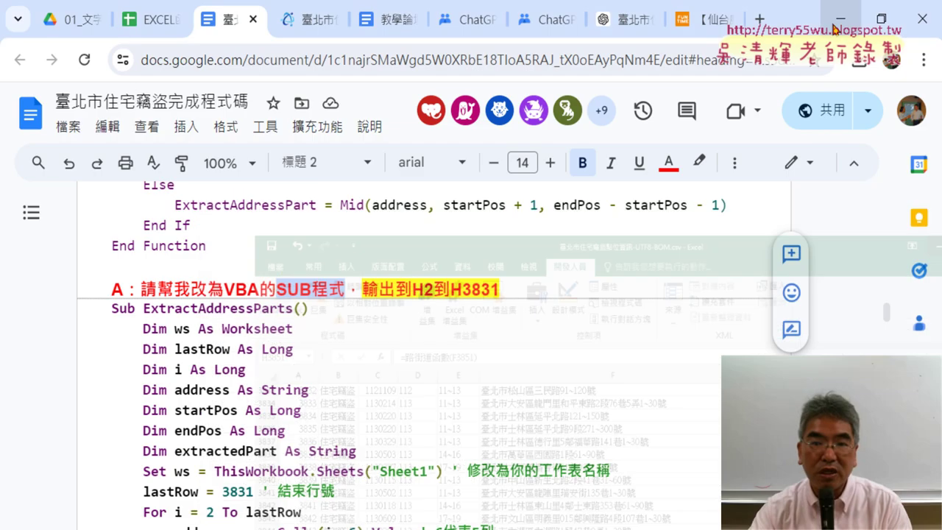
drag(359, 288, 499, 285)
click(413, 288)
click(480, 286)
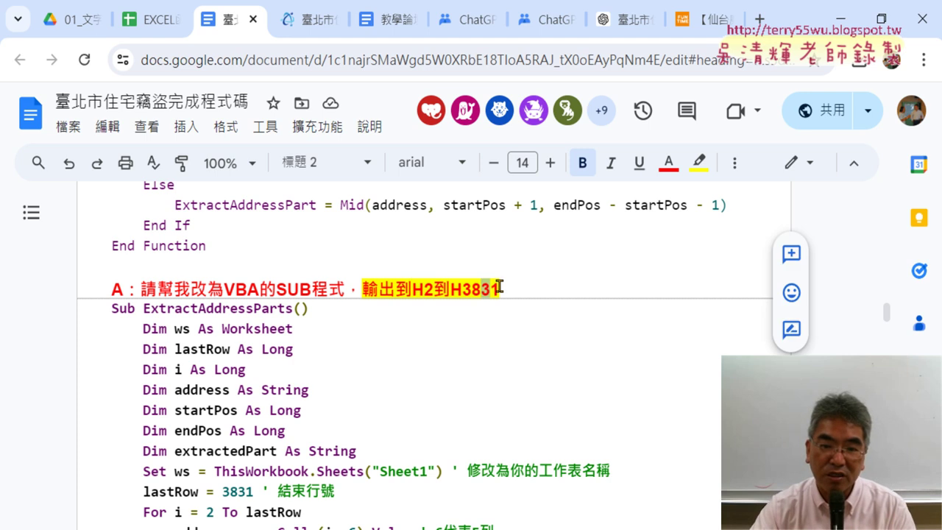
text(5)
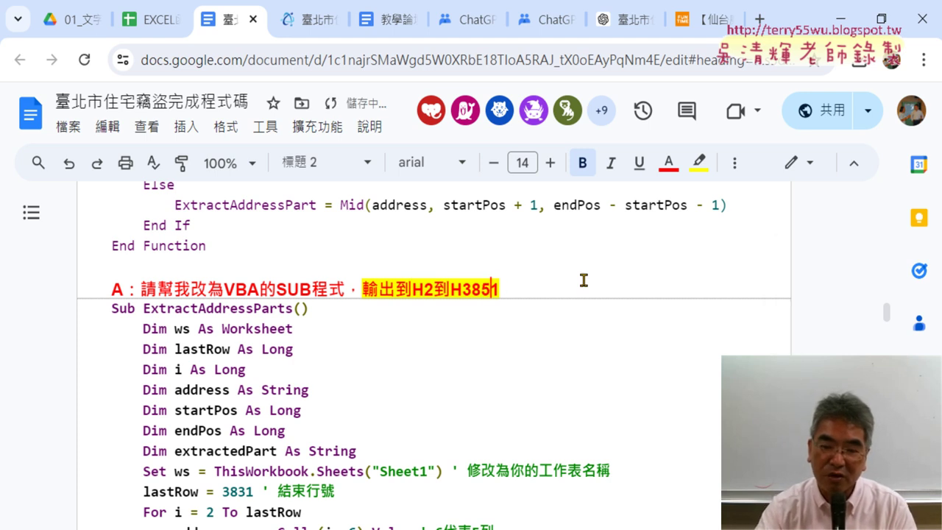
drag(500, 288, 410, 289)
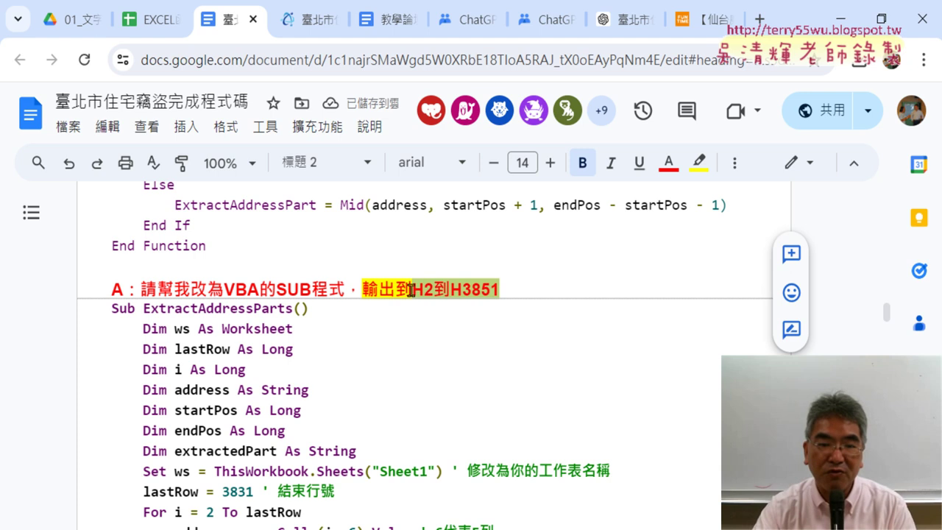
scroll(368, 289, down, 2)
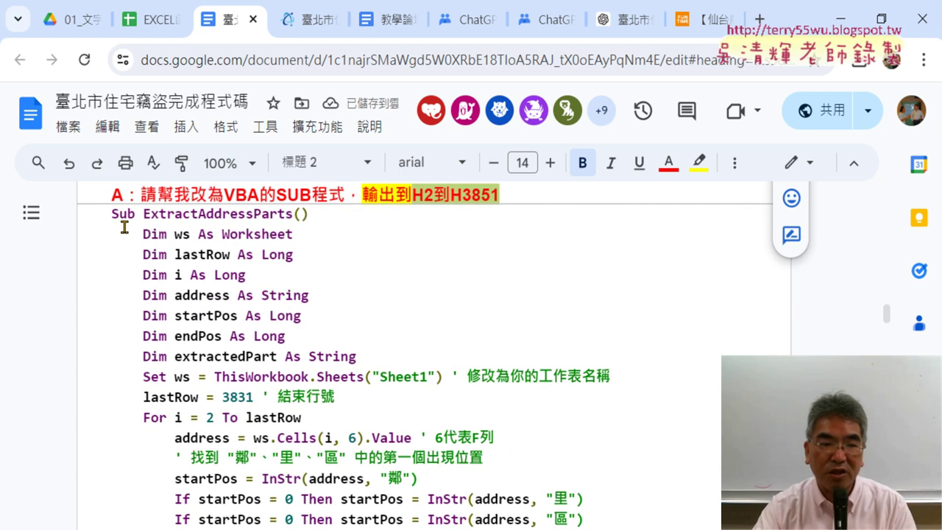
Select the whole ExtractAddressParts Sub through End Sub and bring the VBA editor back.
drag(109, 213, 331, 225)
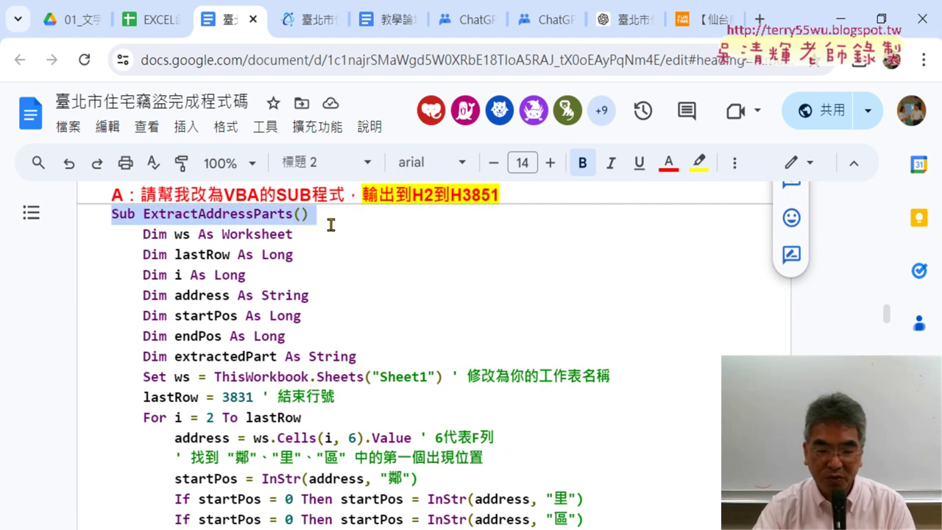
click(220, 234)
scroll(208, 297, down, 2)
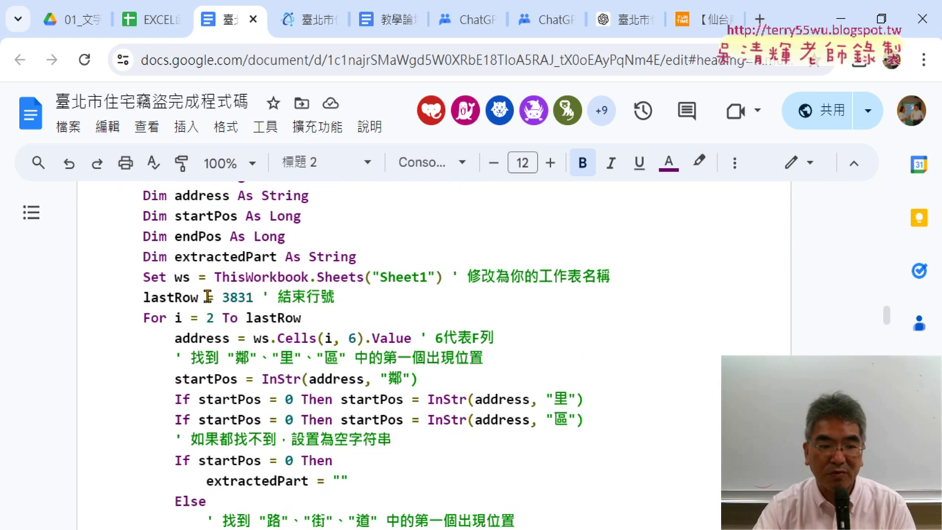
scroll(208, 296, down, 5)
scroll(212, 351, down, 5)
scroll(254, 358, down, 1)
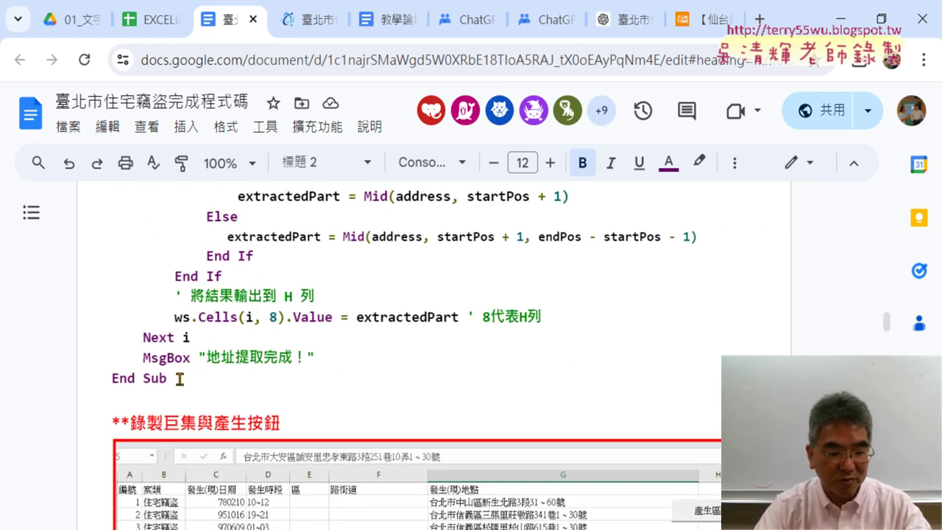
shift+click(179, 379)
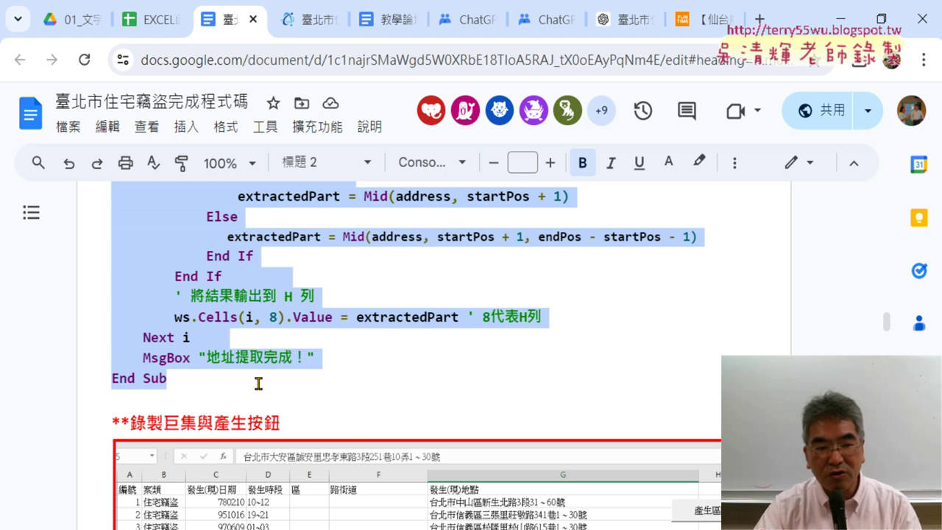
scroll(126, 196, up, 3)
scroll(130, 231, up, 3)
scroll(126, 270, up, 3)
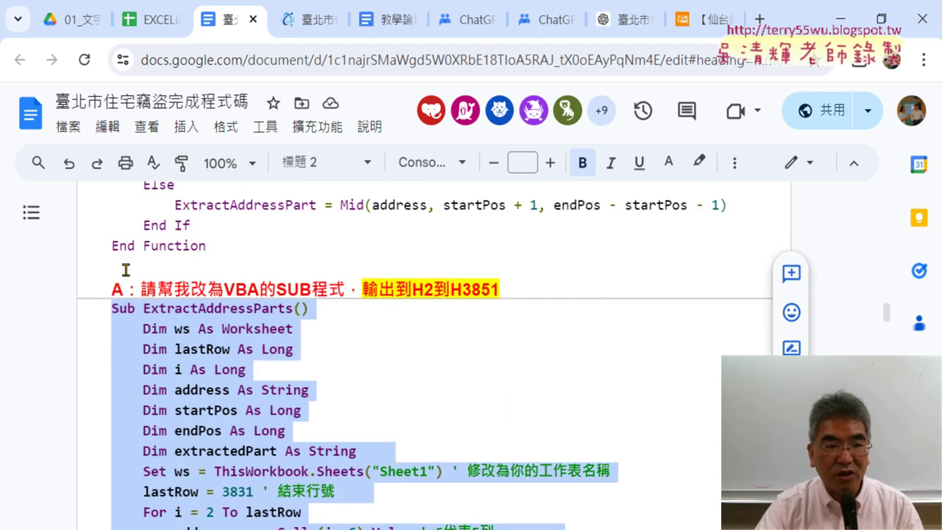
scroll(166, 320, down, 9)
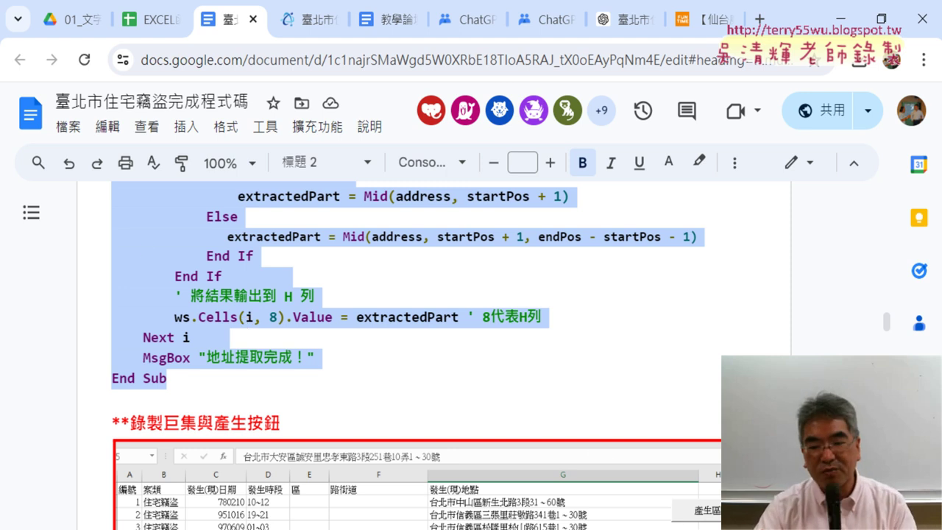
key(alt+Tab)
click(843, 28)
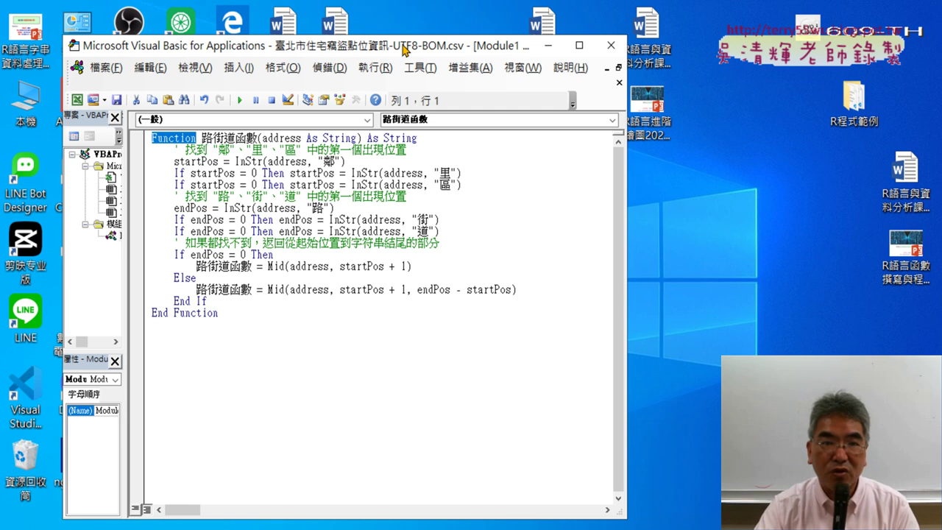
Move the editor window right and place the caret on the empty line below End Function.
drag(404, 46, 677, 50)
click(456, 350)
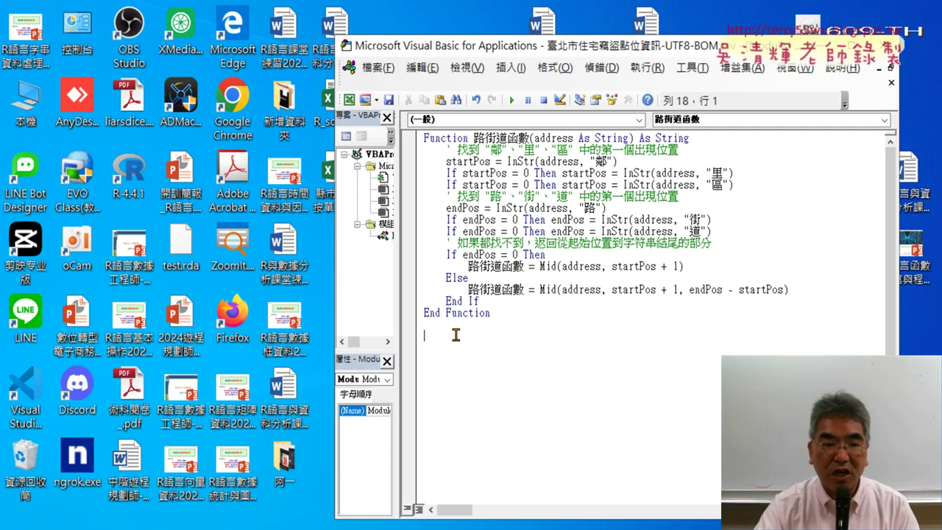
scroll(456, 338, up, 10)
click(456, 335)
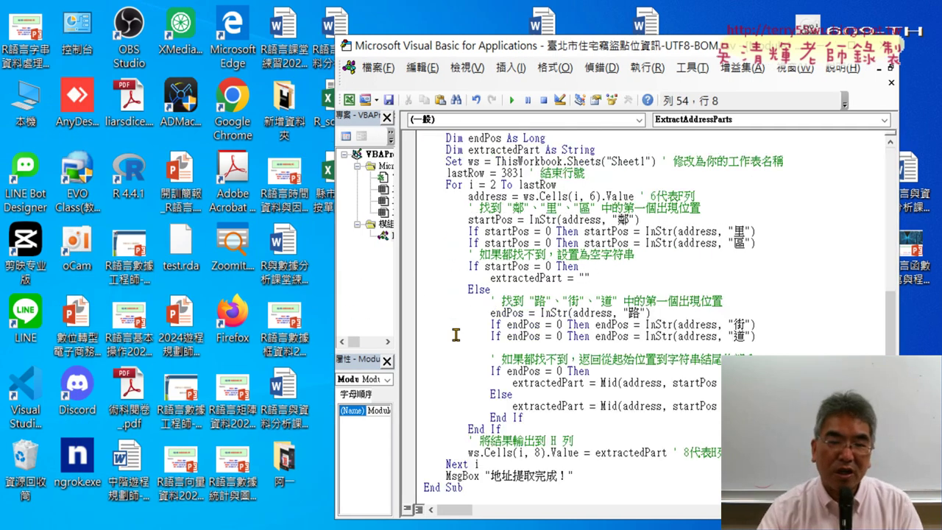
scroll(456, 334, up, 1)
scroll(456, 335, up, 1)
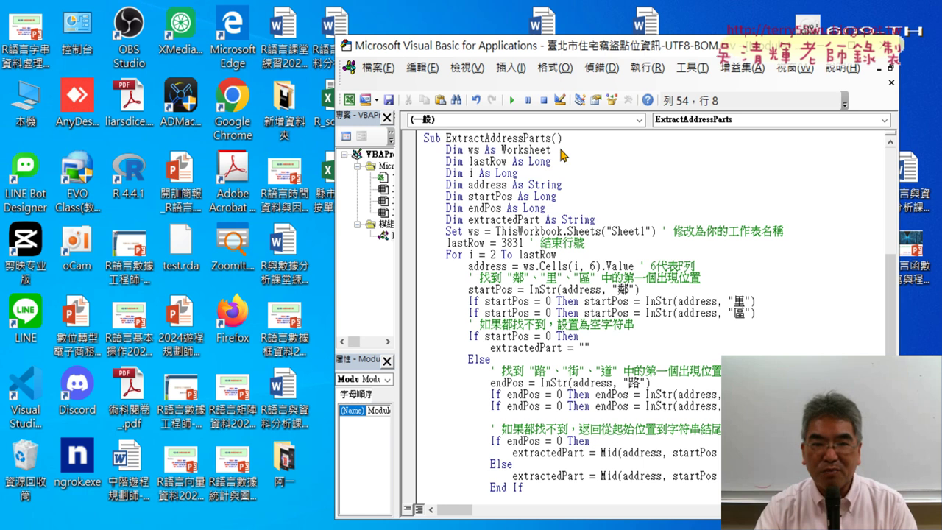
drag(548, 46, 370, 30)
scroll(589, 269, down, 2)
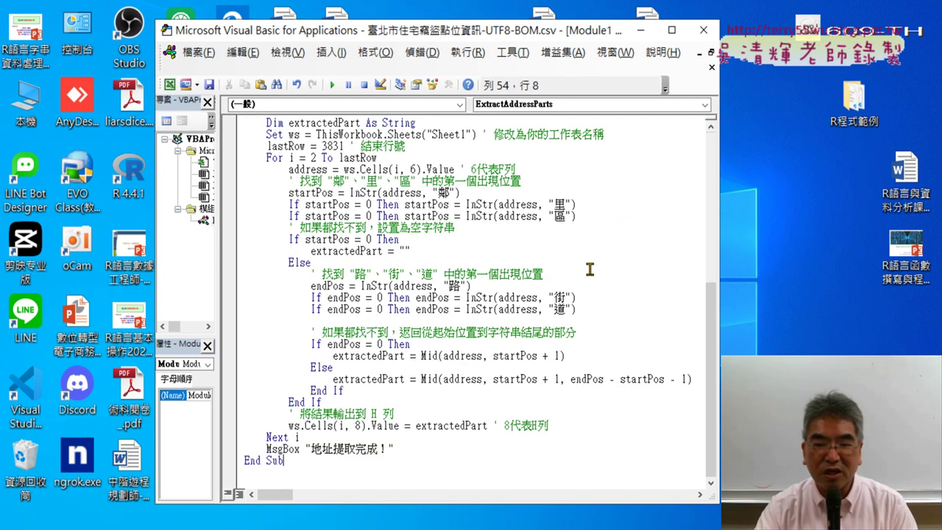
Remove the extra - 1 from the Mid expression and delete the seven Dim declaration lines.
drag(669, 379, 682, 379)
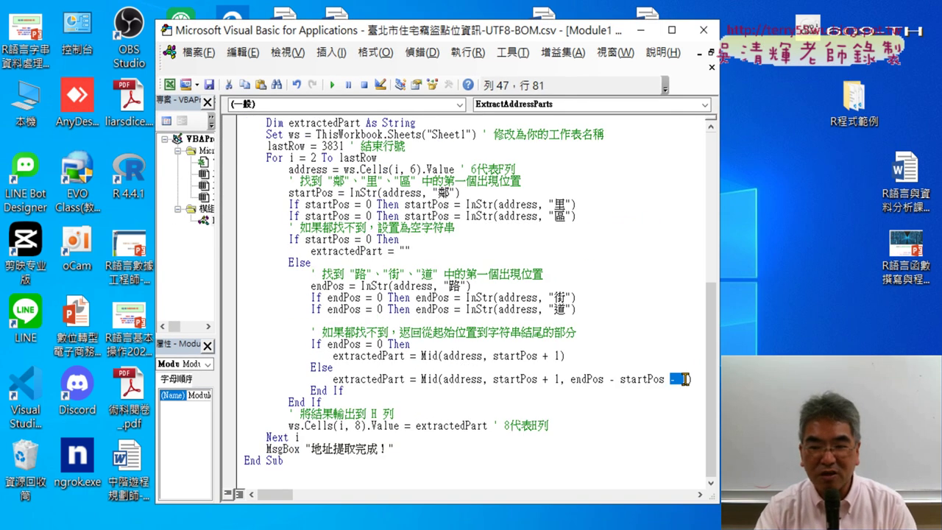
key(Delete)
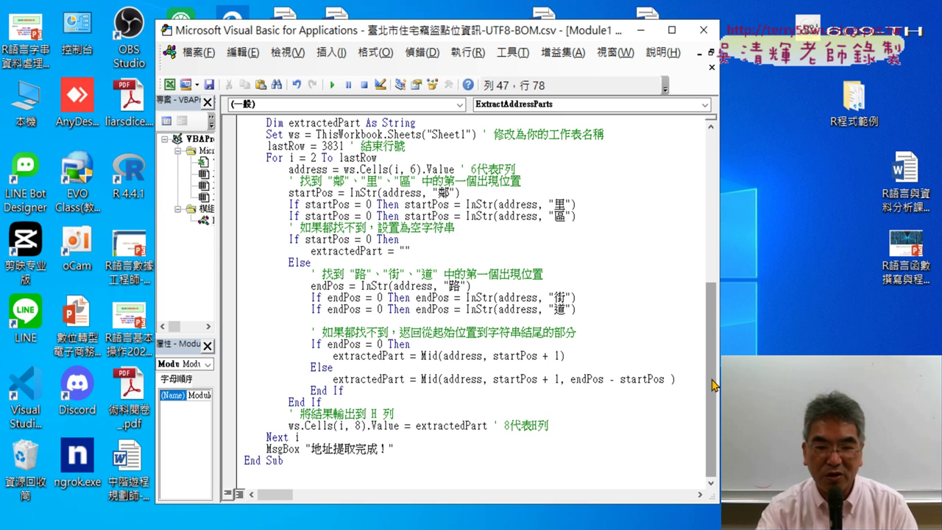
scroll(630, 382, up, 3)
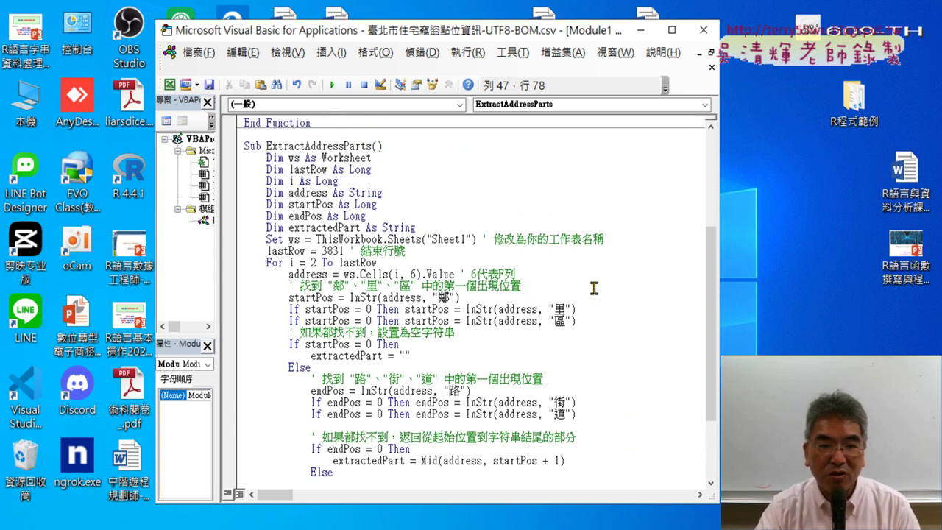
drag(426, 227, 239, 160)
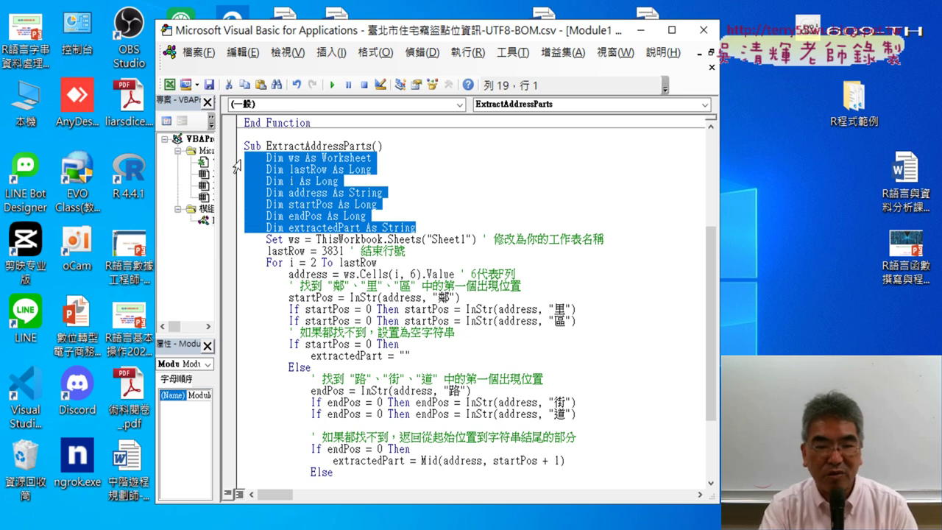
key(Delete)
key(Delete)
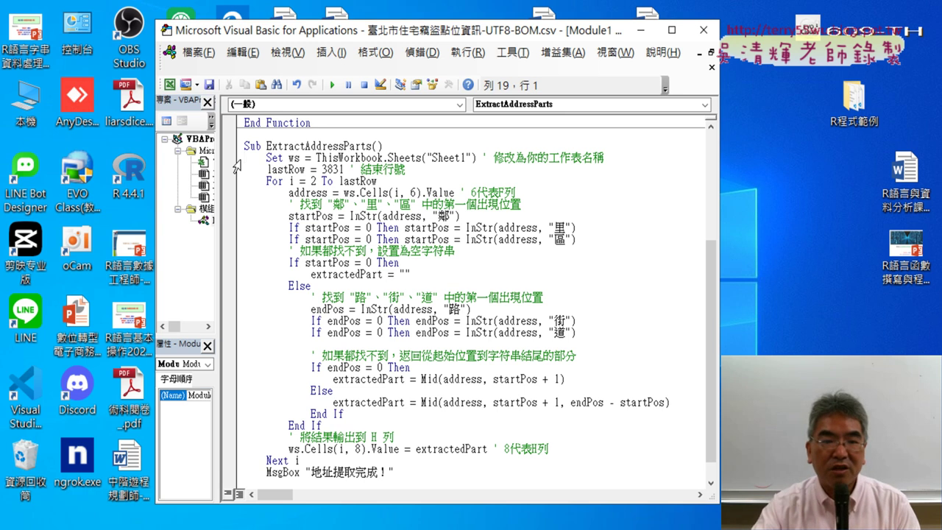
drag(520, 40, 737, 41)
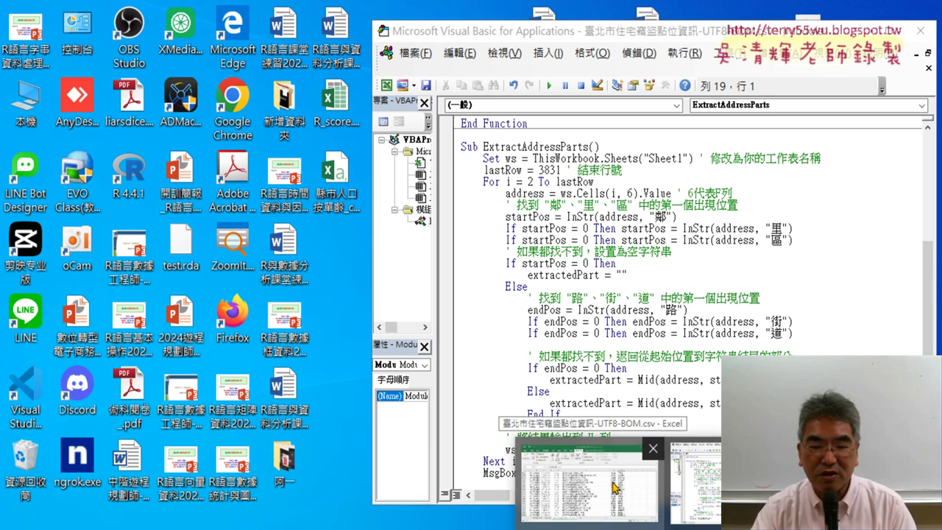
Clear the street names from H2 down to the last row of column H, then reopen the VBA editor.
click(640, 478)
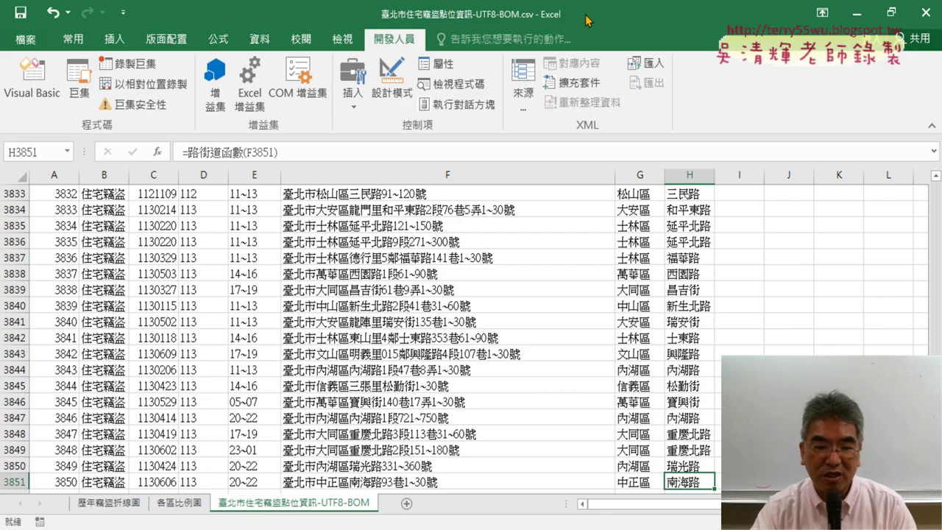
scroll(633, 245, up, 6)
scroll(633, 244, up, 5)
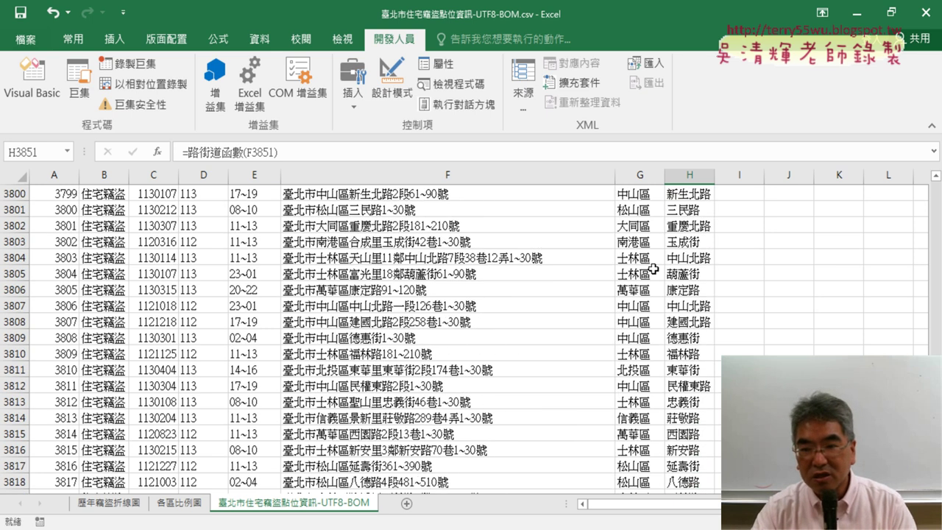
scroll(633, 245, up, 1)
scroll(633, 245, up, 1)
drag(935, 470, 935, 187)
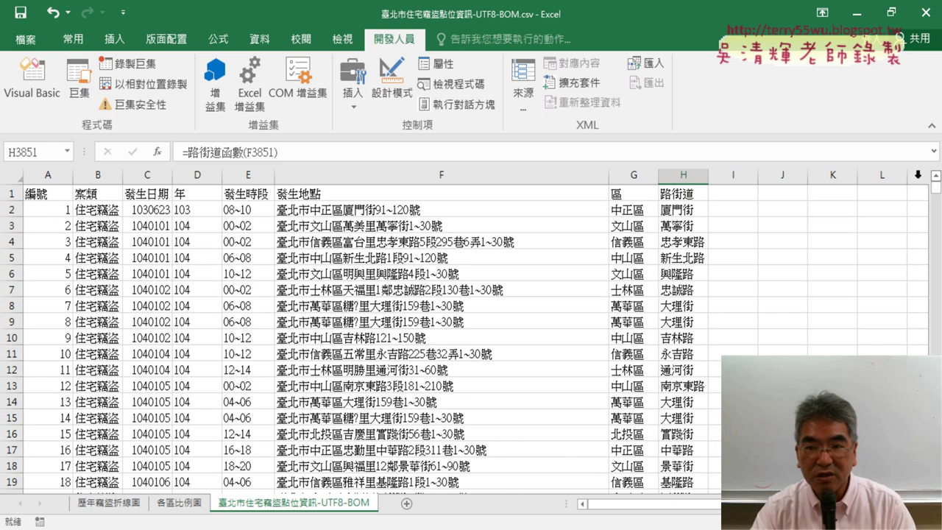
click(687, 210)
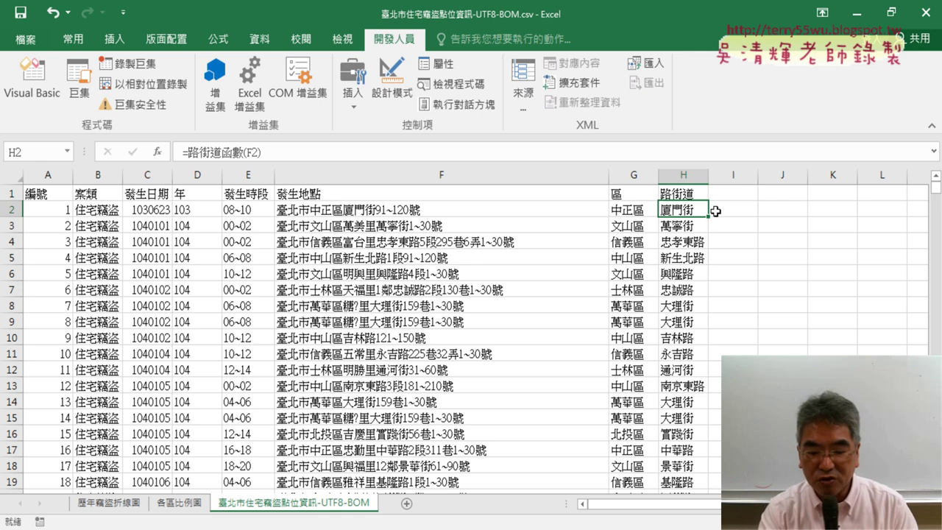
key(ctrl+shift+Down)
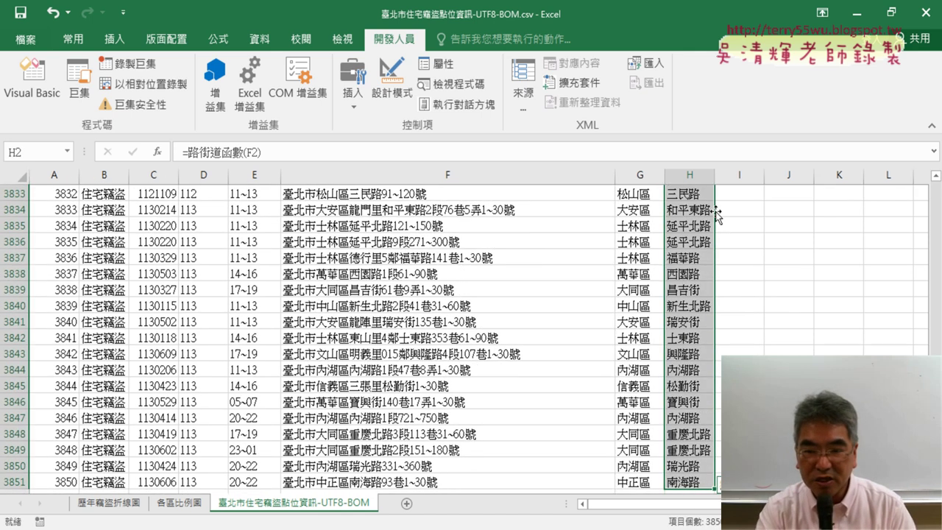
key(Delete)
key(ctrl+BackSpace)
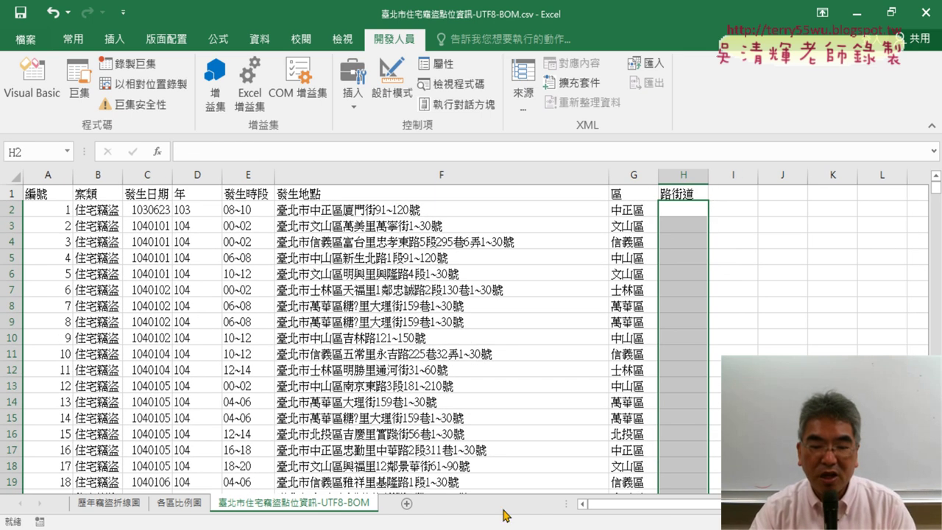
key(alt+F11)
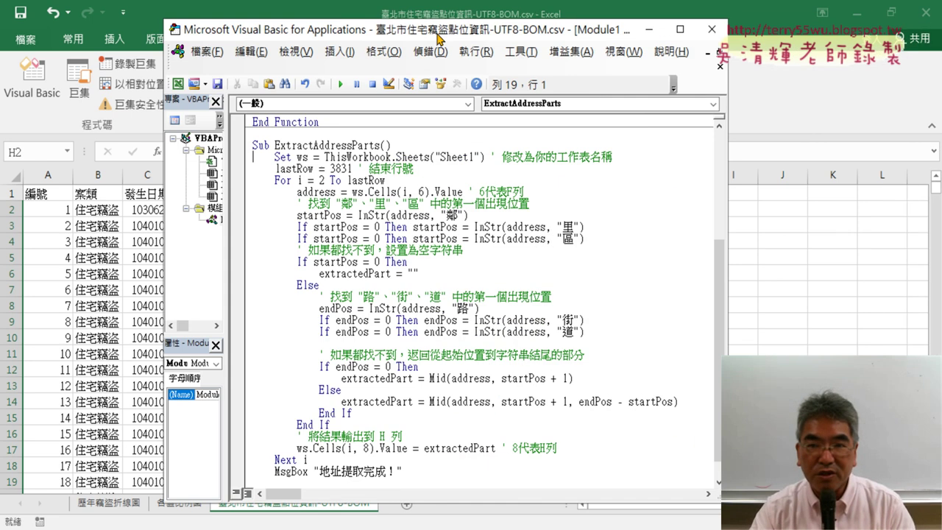
Move and narrow the code editor so it sits beside the empty column H.
drag(438, 34, 295, 33)
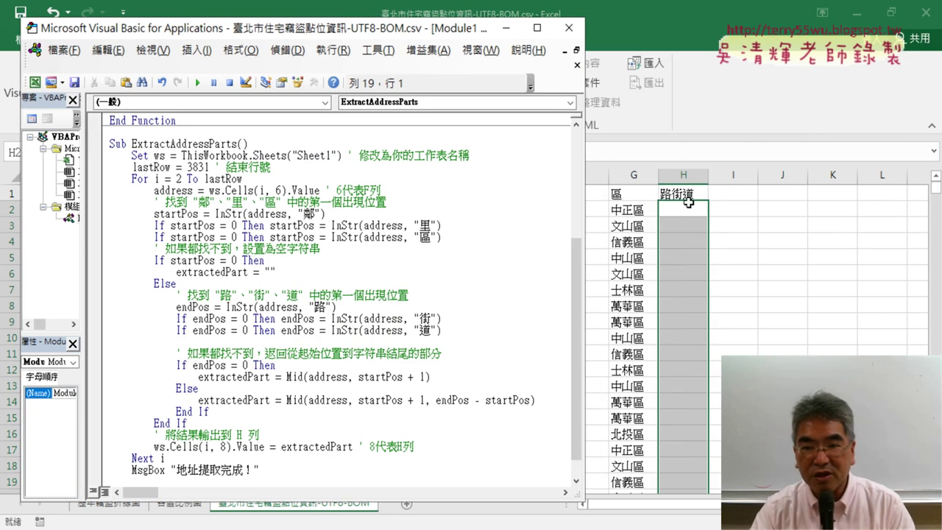
drag(583, 236, 493, 233)
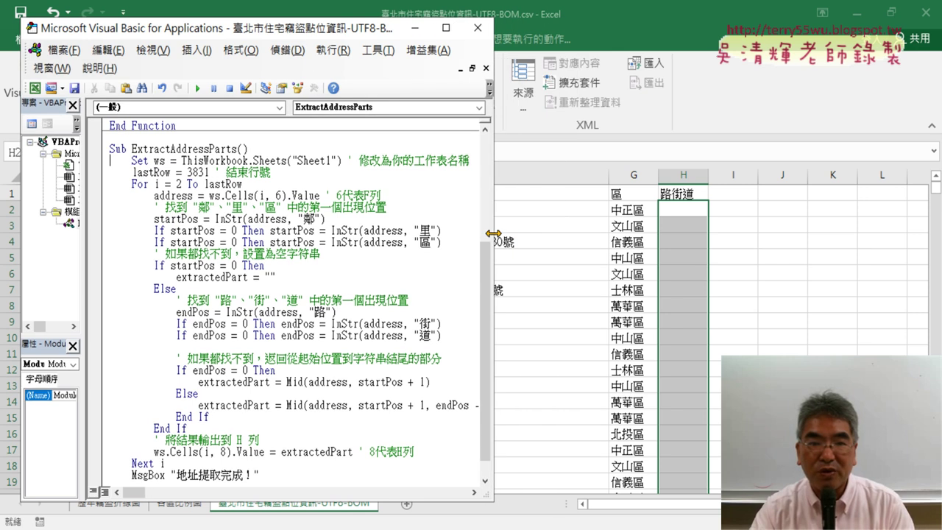
click(278, 34)
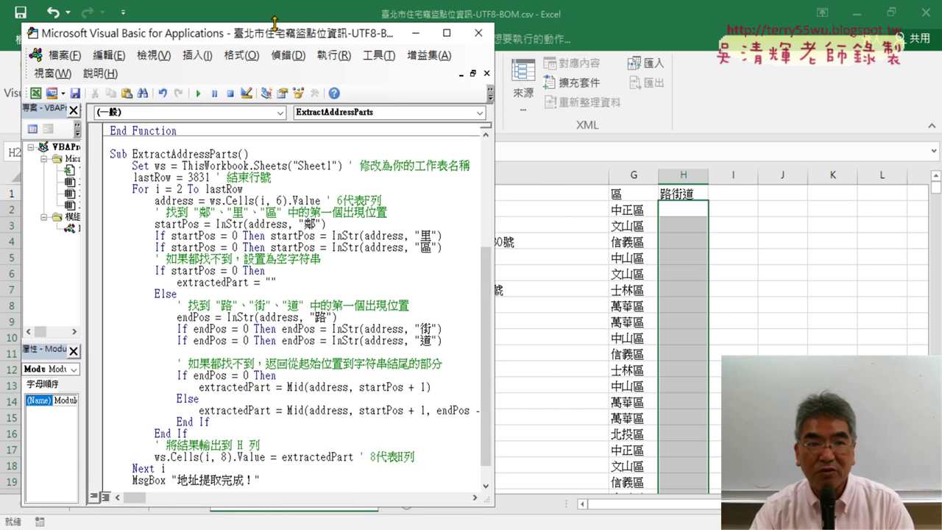
drag(273, 33, 329, 37)
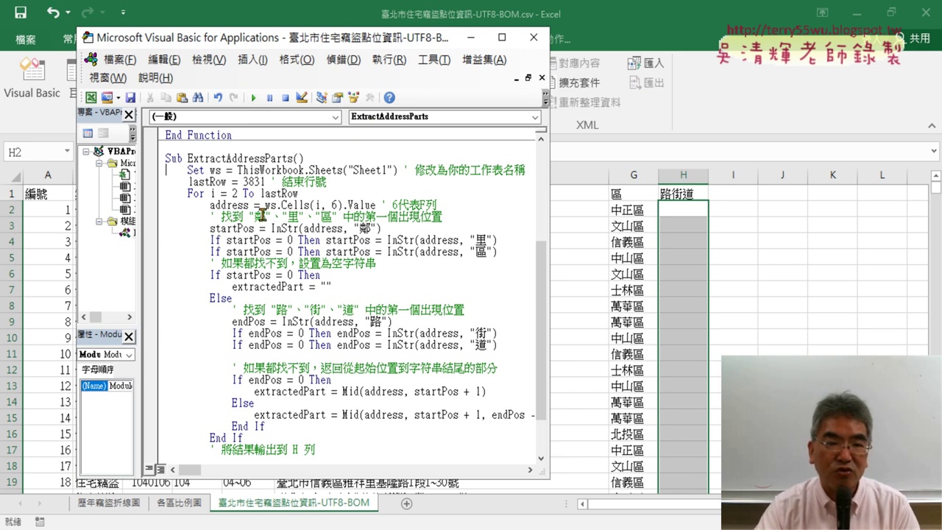
Highlight ThisWorkbook, .Sheets and "Sheet1" in the Set ws line, then open the sheet tab's name for editing.
drag(308, 170, 398, 170)
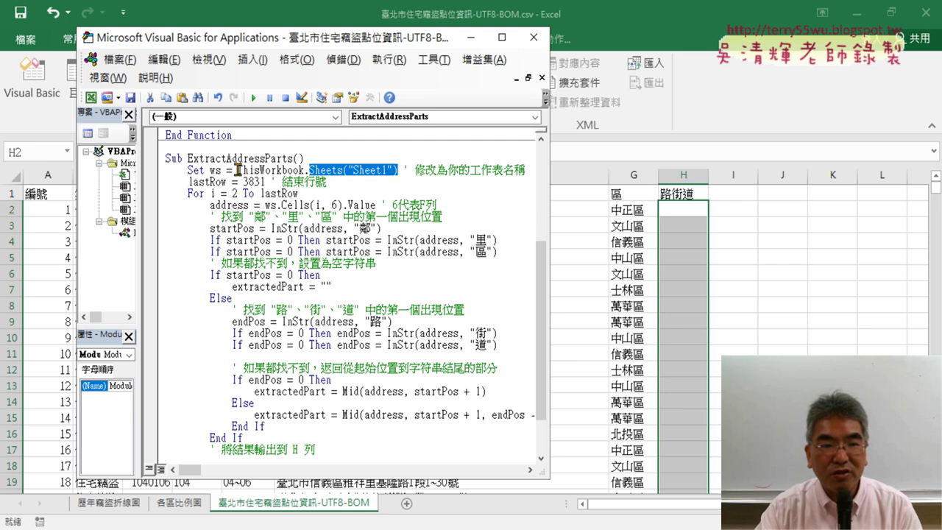
drag(238, 170, 303, 170)
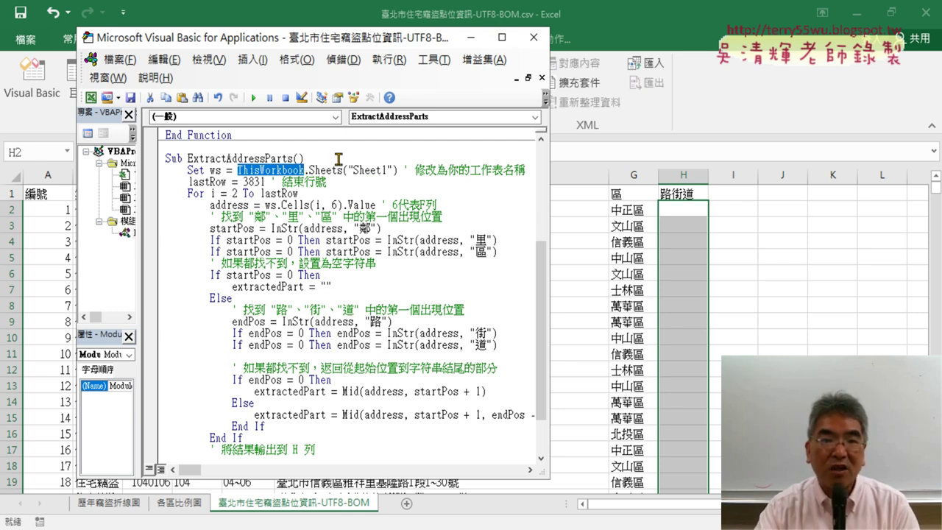
click(310, 171)
drag(308, 171, 339, 170)
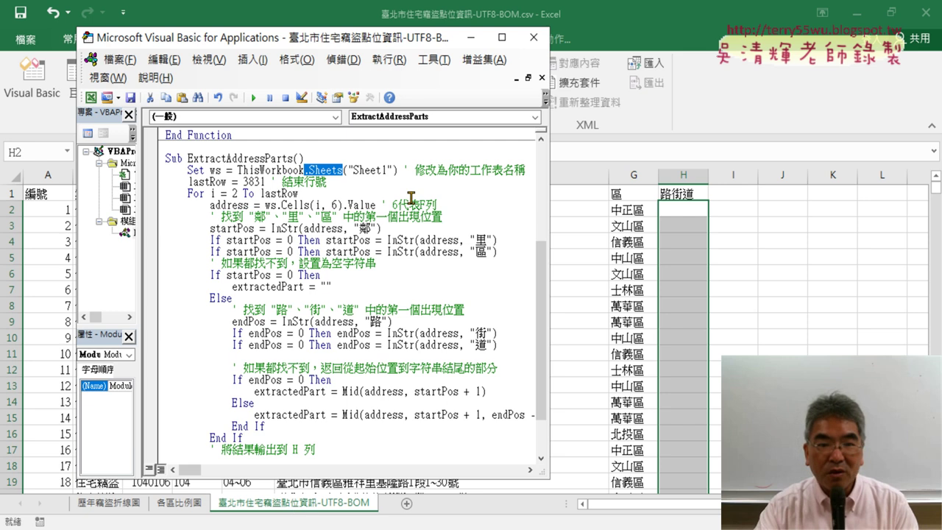
drag(354, 170, 387, 170)
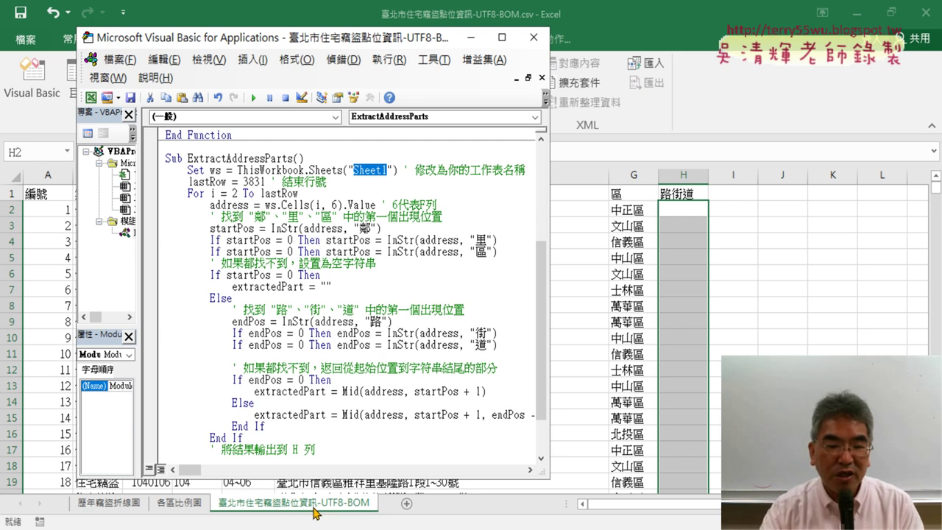
double_click(316, 507)
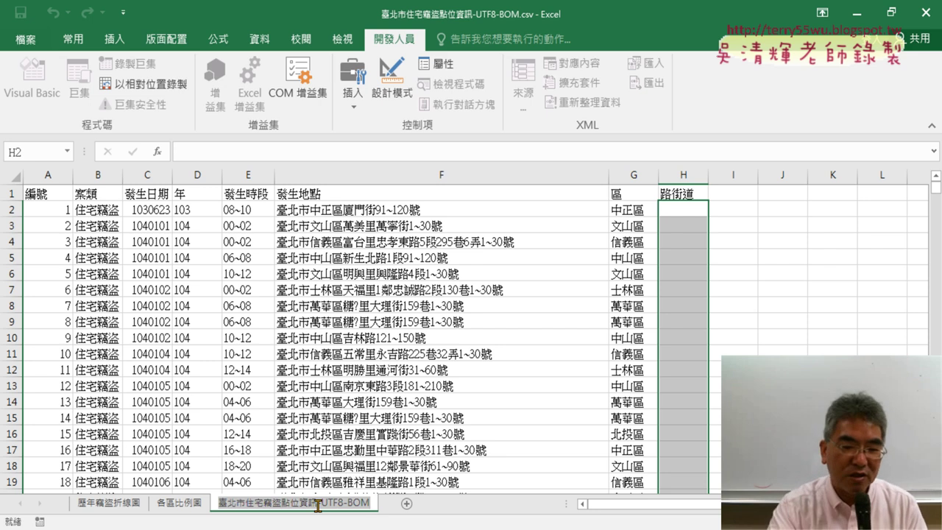
Run ExtractAddressParts and enter debug mode on the subscript-out-of-range error 9.
click(270, 310)
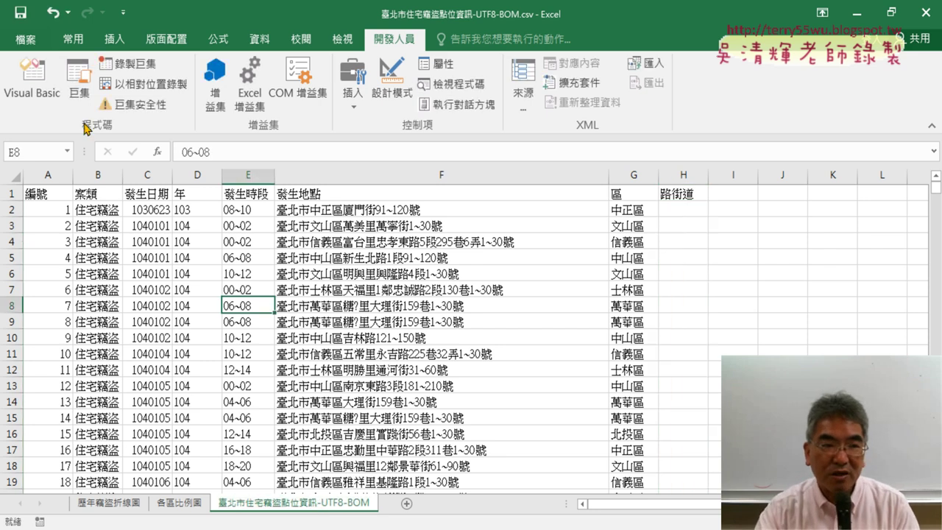
click(33, 80)
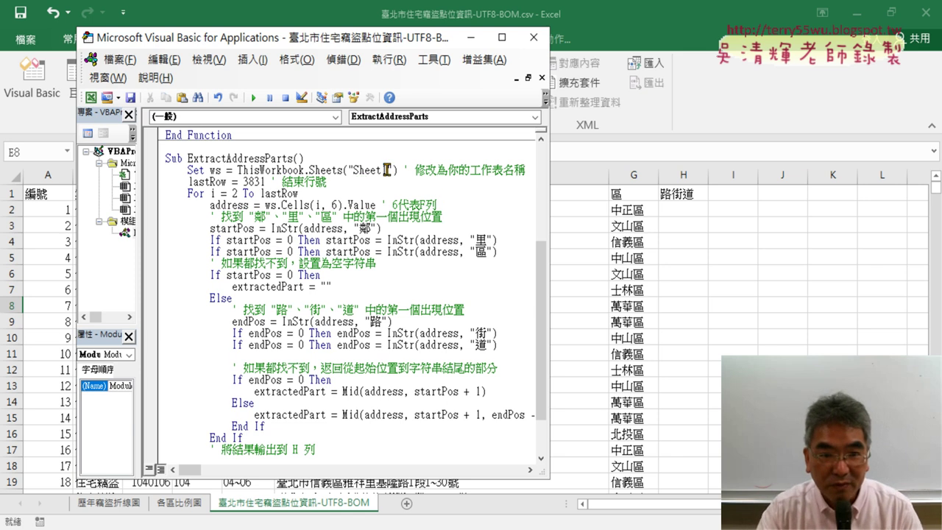
drag(387, 169, 356, 170)
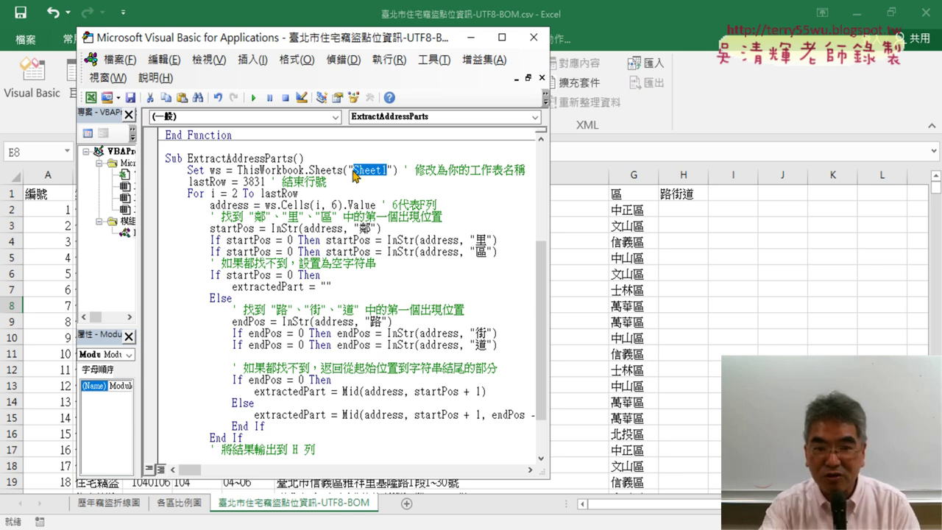
click(347, 228)
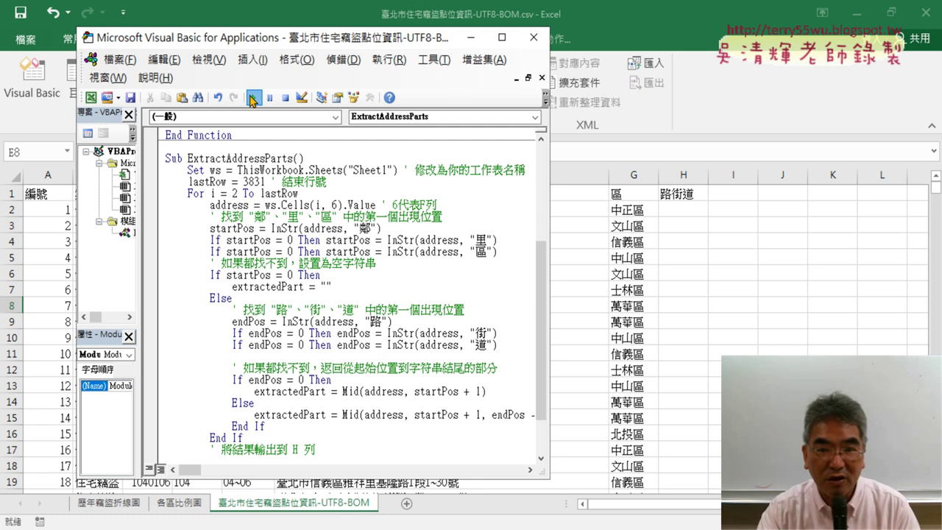
click(253, 97)
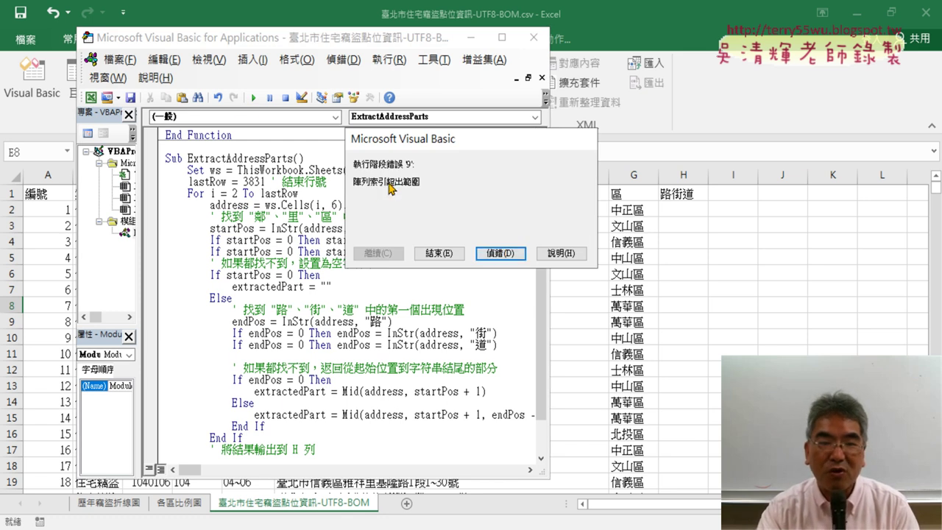
click(482, 250)
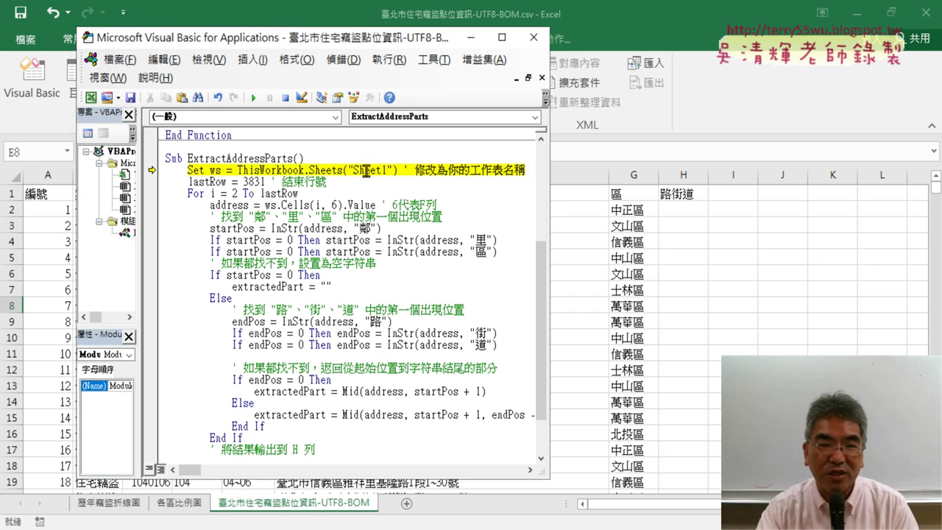
Replace "Sheet1" with 臺北市住宅竊盜點位資訊-UTF8-BOM and resume the macro to fill column H.
drag(353, 171, 384, 171)
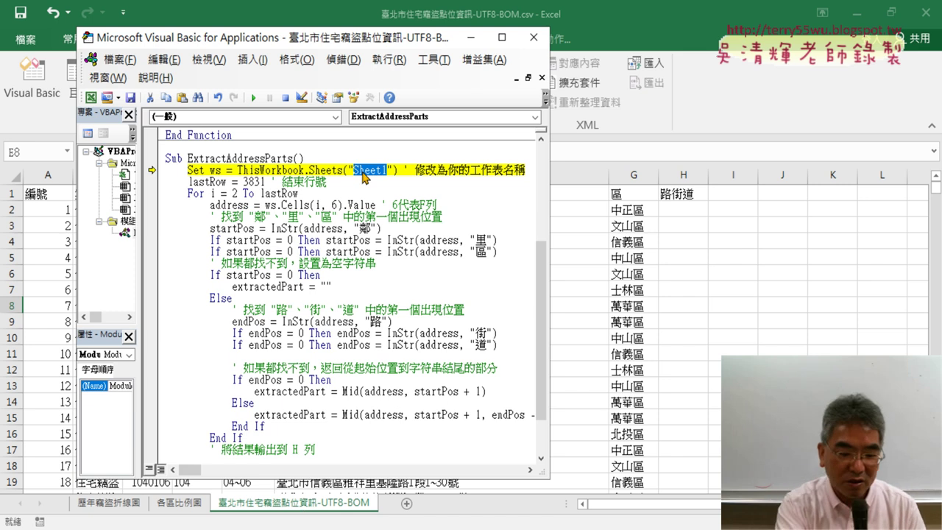
text(臺北市住宅竊盜點位資訊-UTF8-BOM)
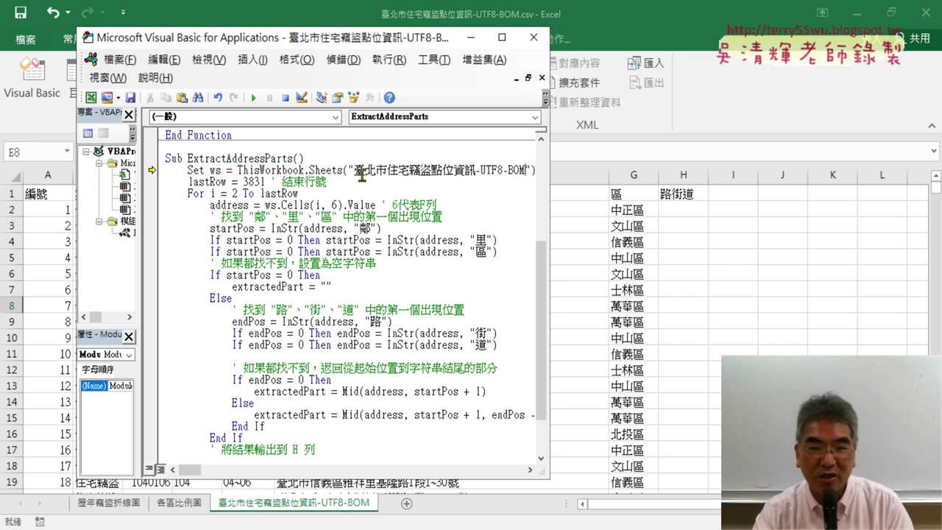
drag(356, 170, 525, 169)
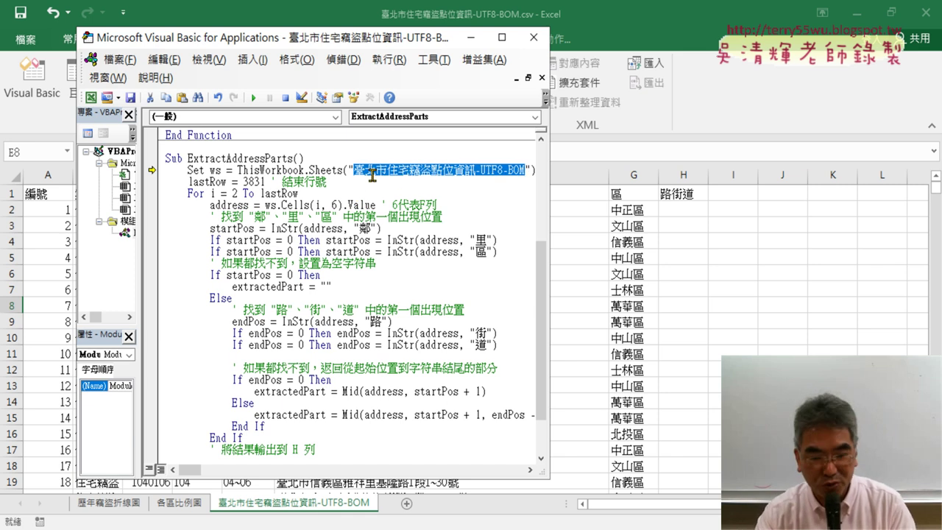
click(336, 205)
click(253, 97)
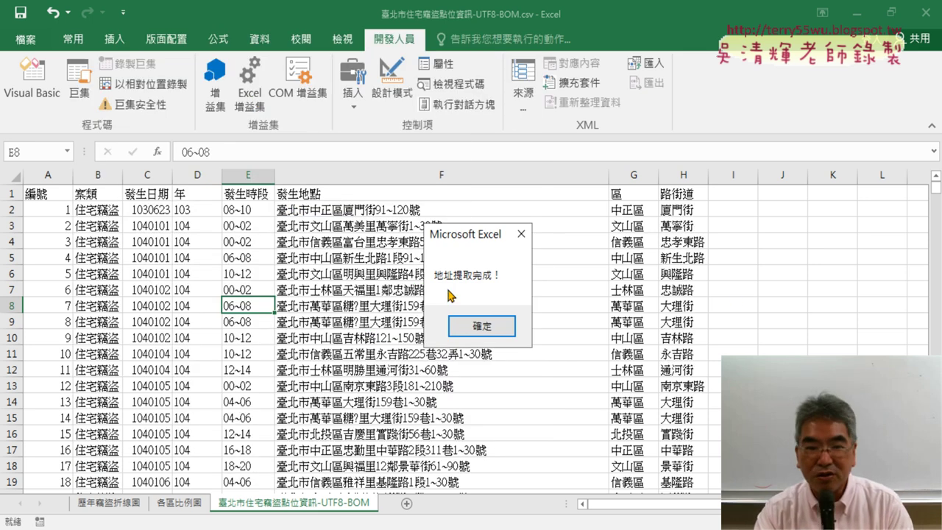
Dismiss the 地址提取完成！ message and delete the MsgBox completion line from the macro.
click(482, 325)
scroll(312, 376, down, 2)
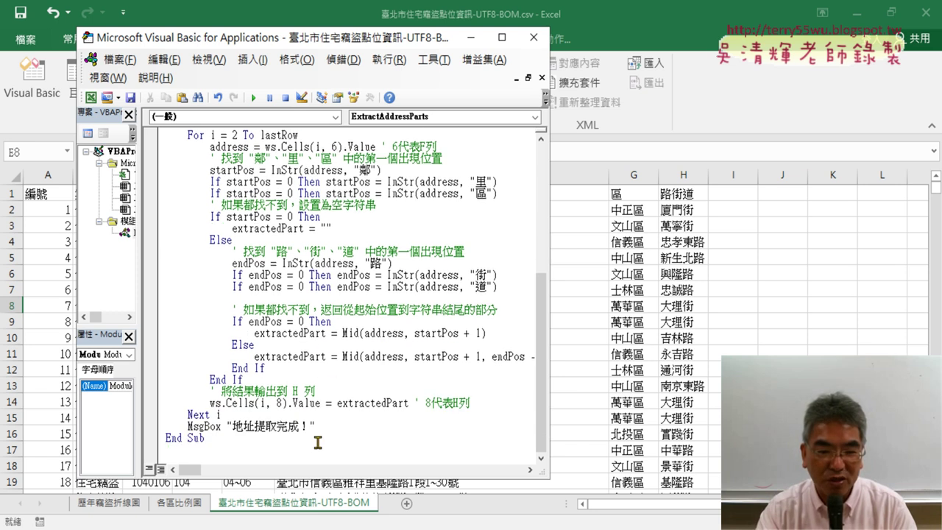
drag(316, 425, 146, 424)
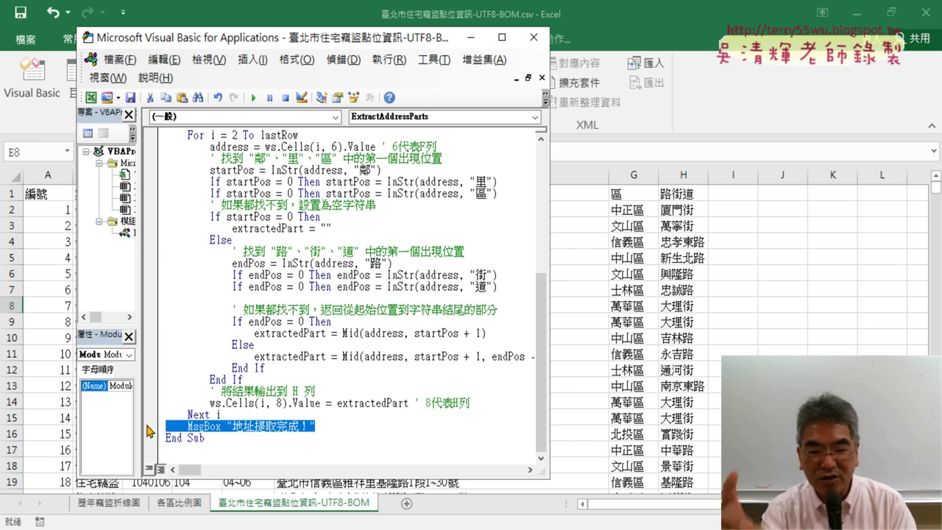
key(Delete)
key(BackSpace)
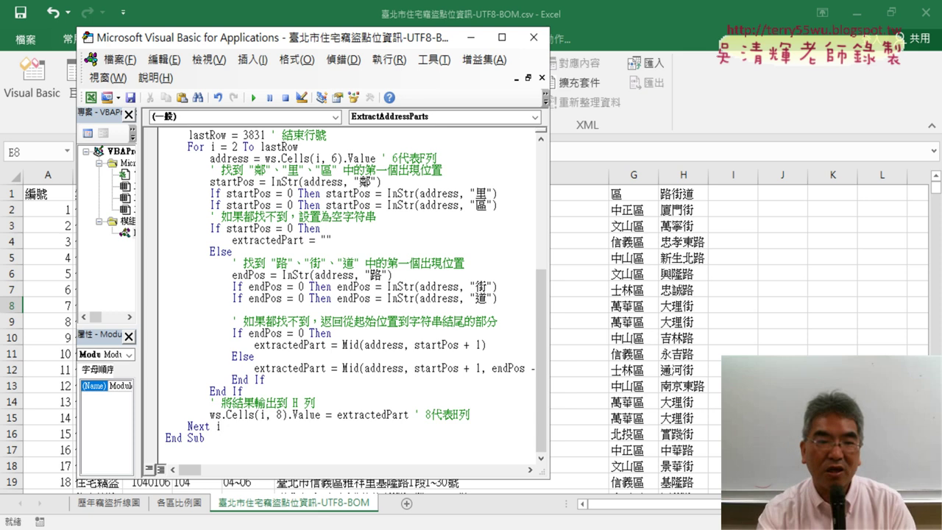
Widen the code editor and select the quoted sheet name inside Sheets().
drag(541, 290, 544, 251)
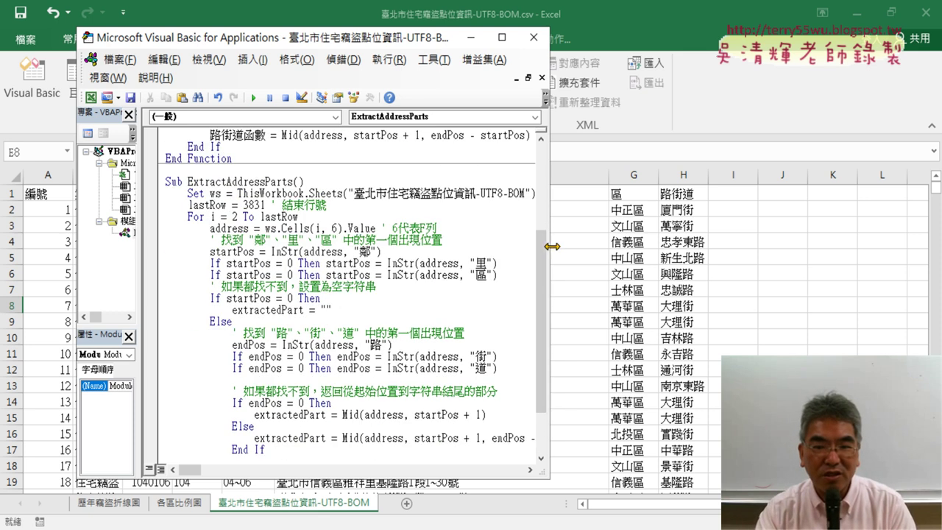
drag(550, 245, 693, 245)
drag(528, 176, 481, 177)
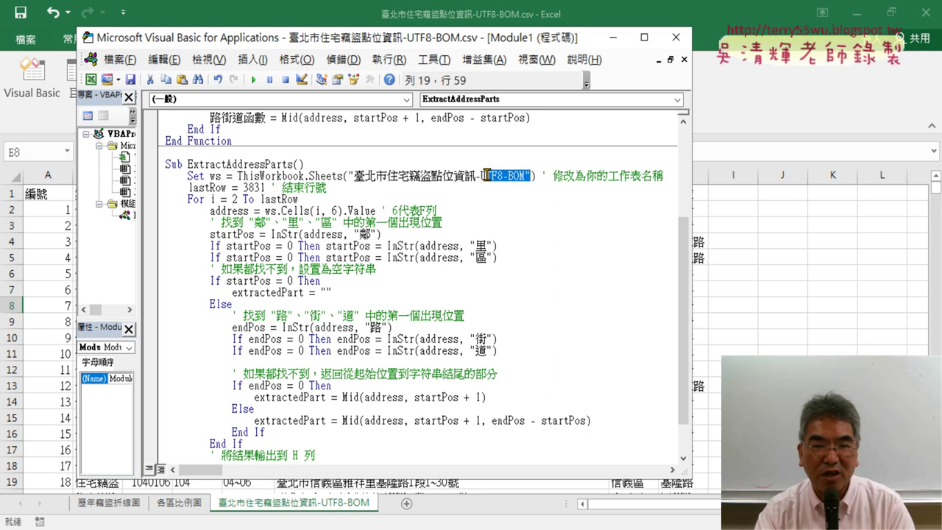
click(375, 174)
drag(353, 175, 526, 177)
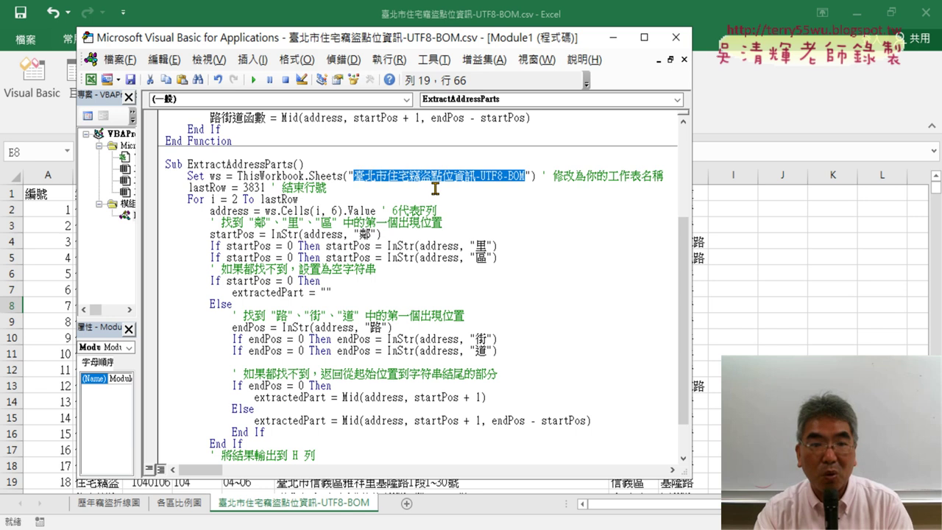
drag(534, 175, 348, 171)
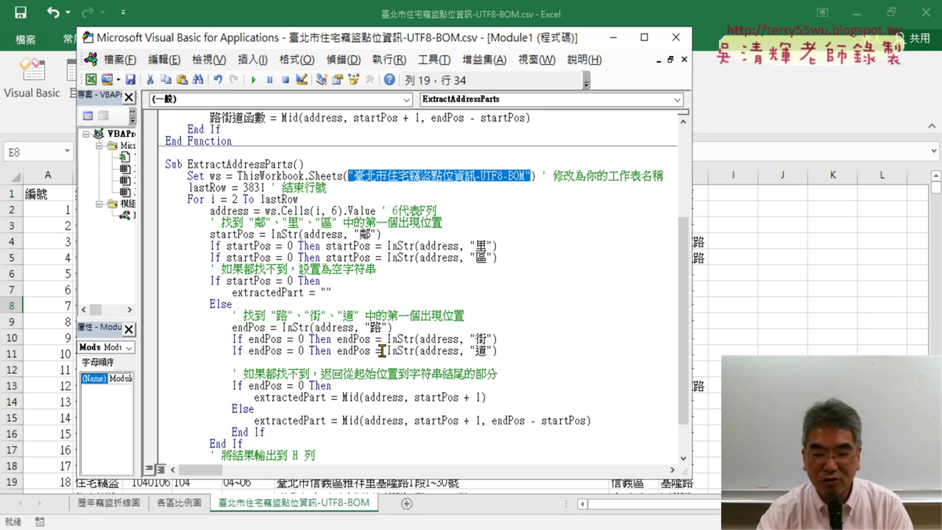
Replace the quoted sheet name with 3 so the Set ws line uses Sheets(3), and narrow the editor to show column H.
text(3)
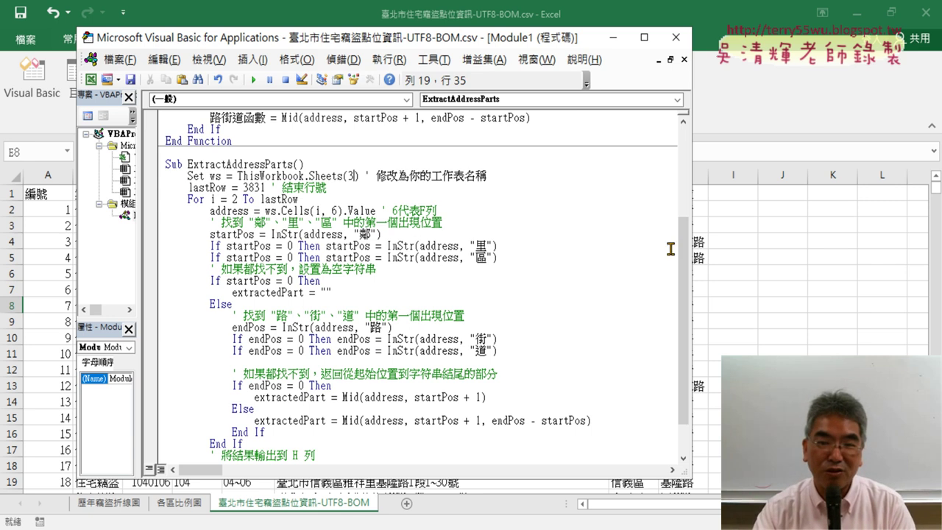
drag(692, 250, 564, 250)
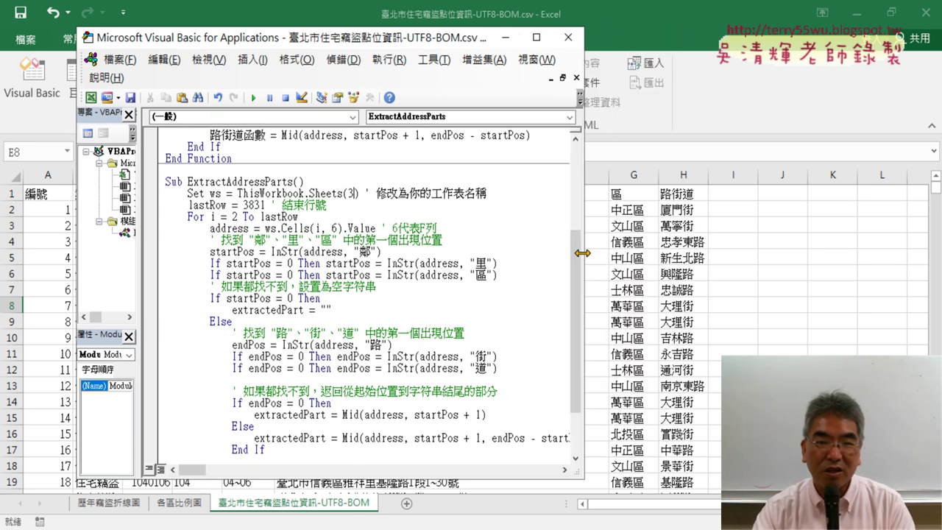
Below End Sub, add a Sub 清除() procedure that sets Range("H2:H3851") = "".
double_click(351, 192)
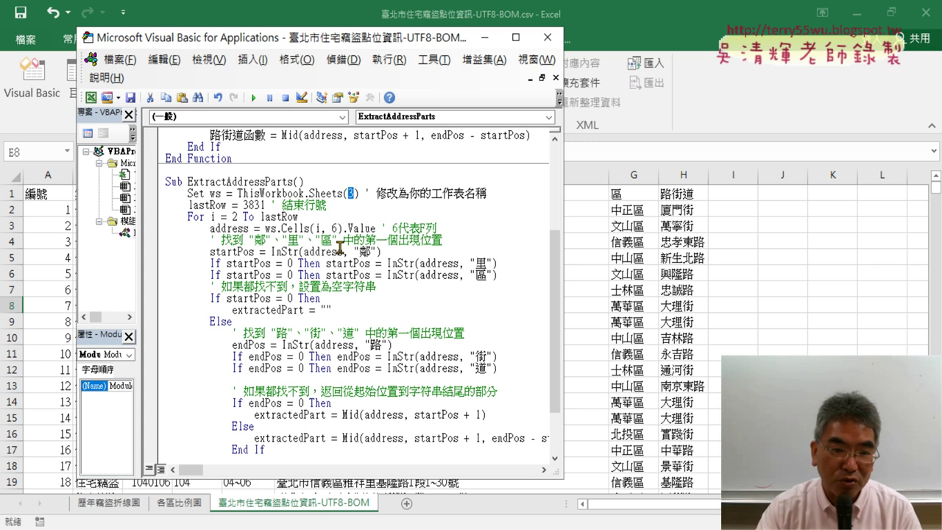
scroll(405, 238, down, 2)
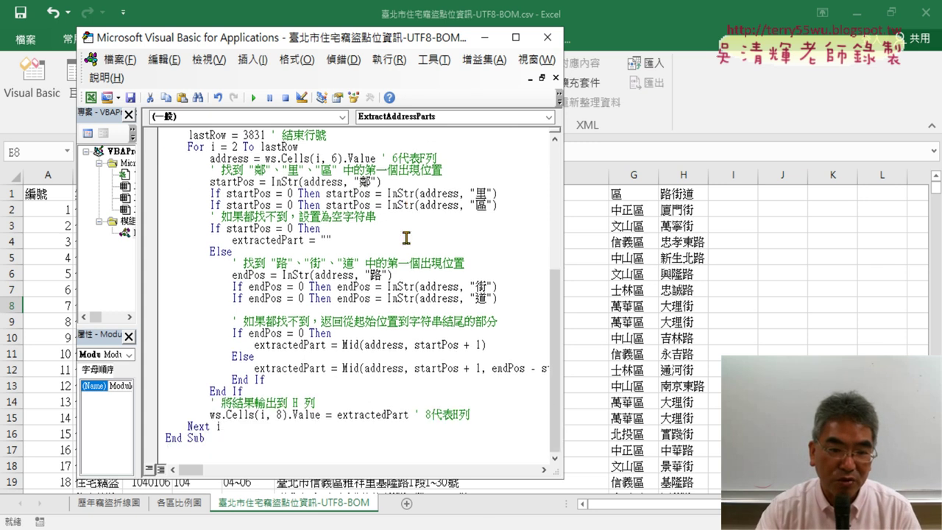
click(201, 451)
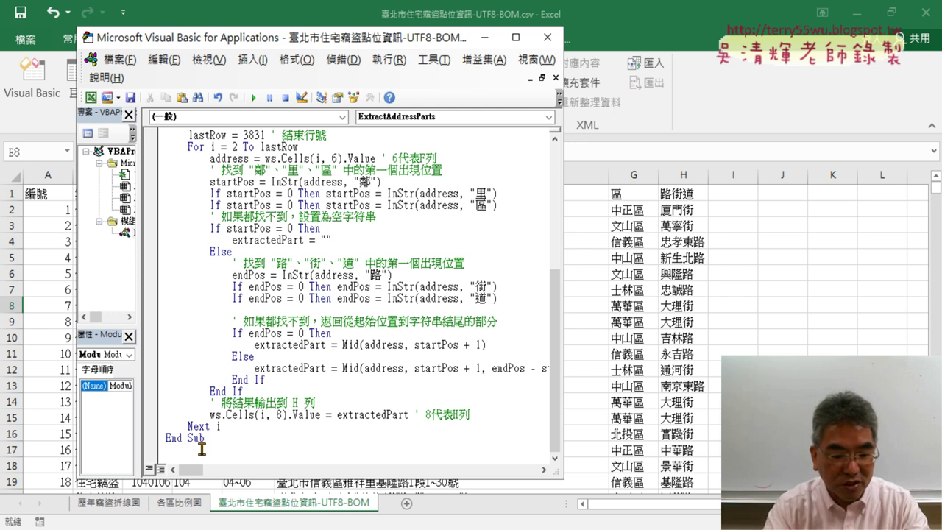
text(ㄅㄩ)
key(Escape)
text(sub )
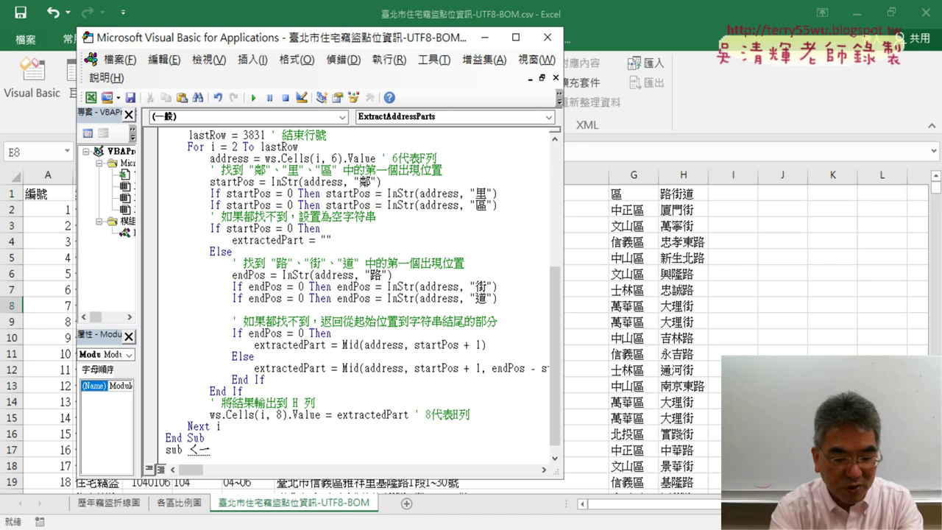
text(清除)
key(Return)
text(range)
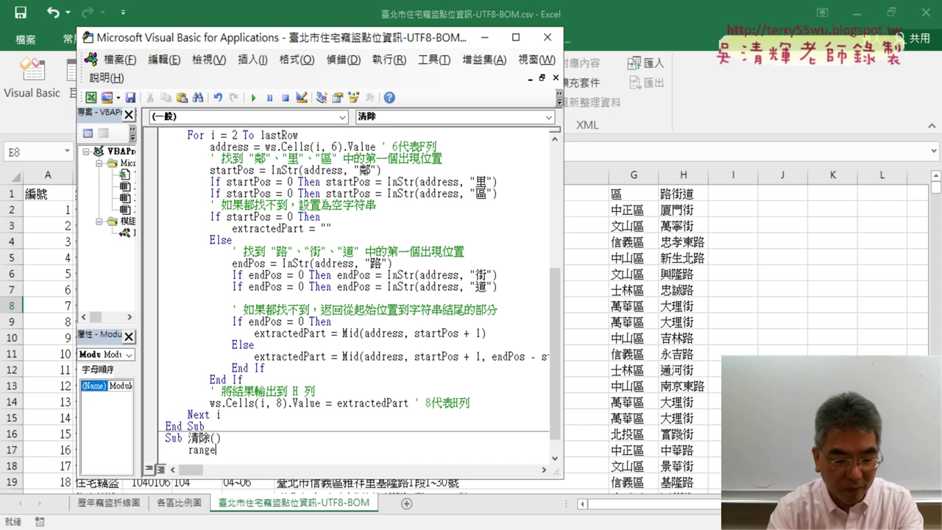
text(("H2:H3851)
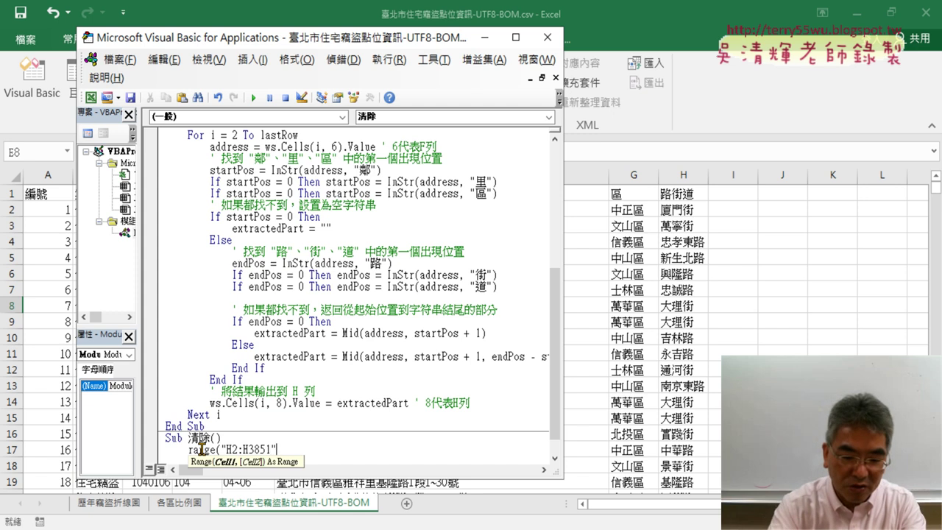
text()=")
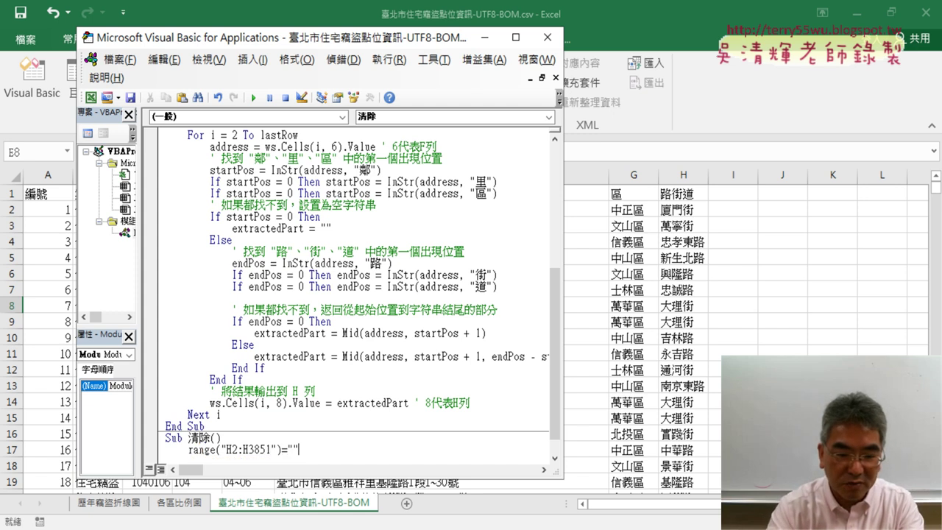
click(456, 414)
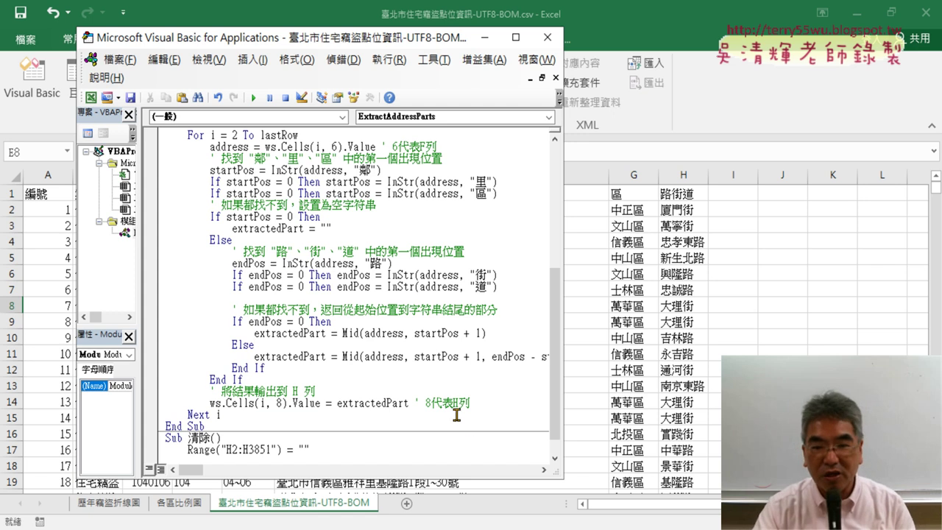
Run 清除 to empty column H, then rerun ExtractAddressParts to refill the street names.
click(276, 449)
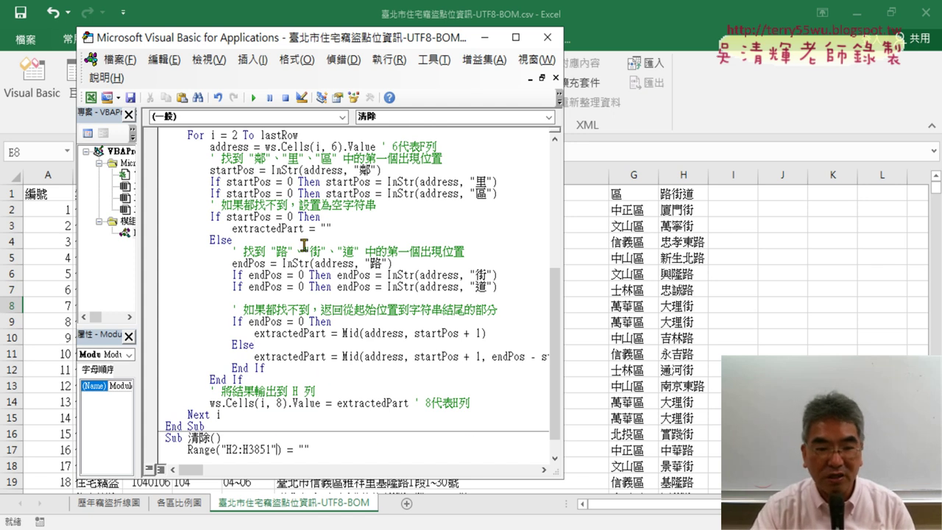
click(253, 97)
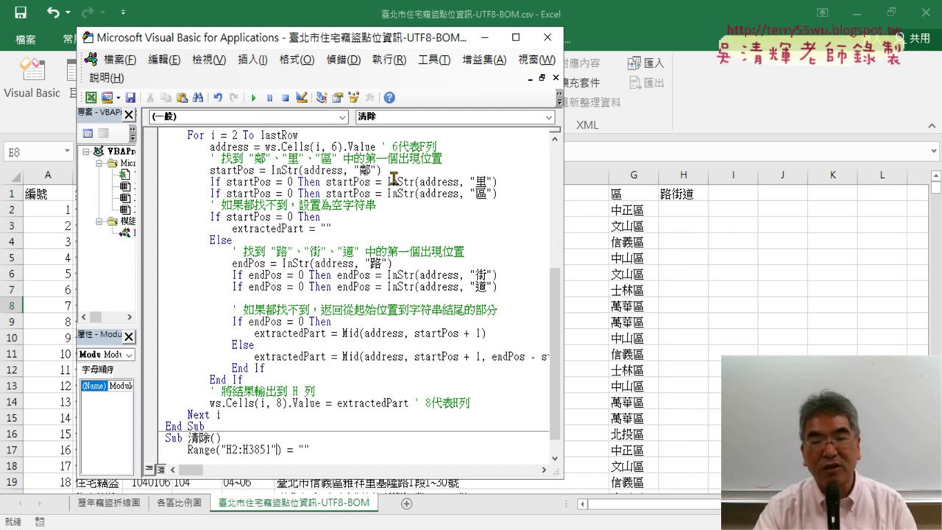
click(284, 262)
click(253, 97)
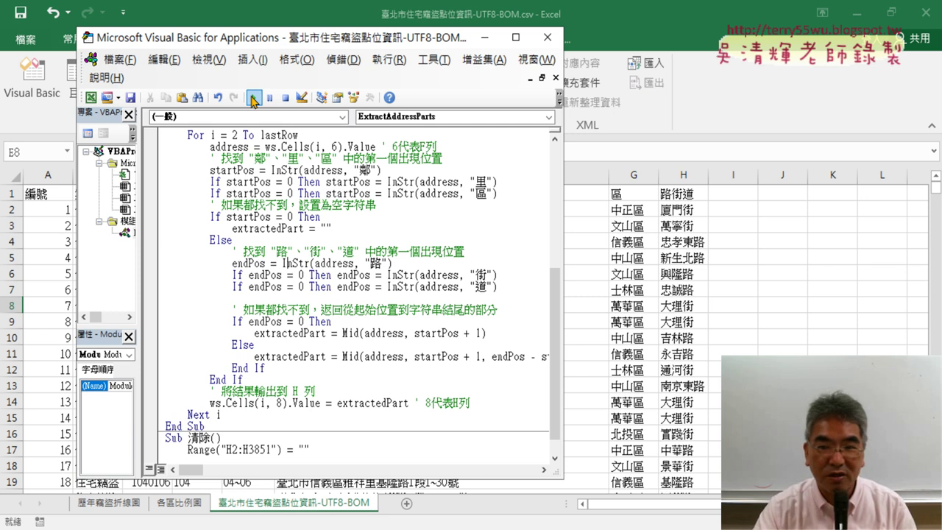
Rename the ExtractAddressParts macro to 路街道 by pasting the name over its header.
scroll(269, 161, up, 1)
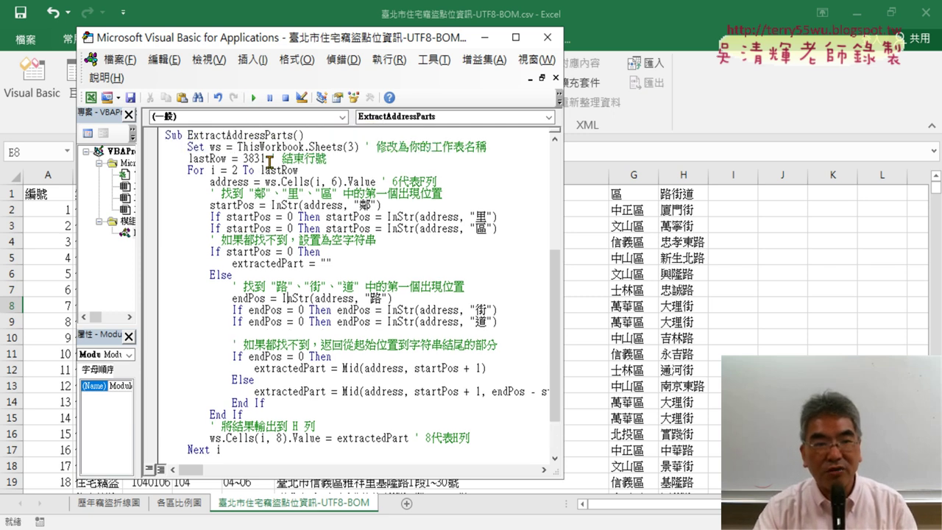
scroll(269, 160, up, 1)
drag(165, 170, 295, 168)
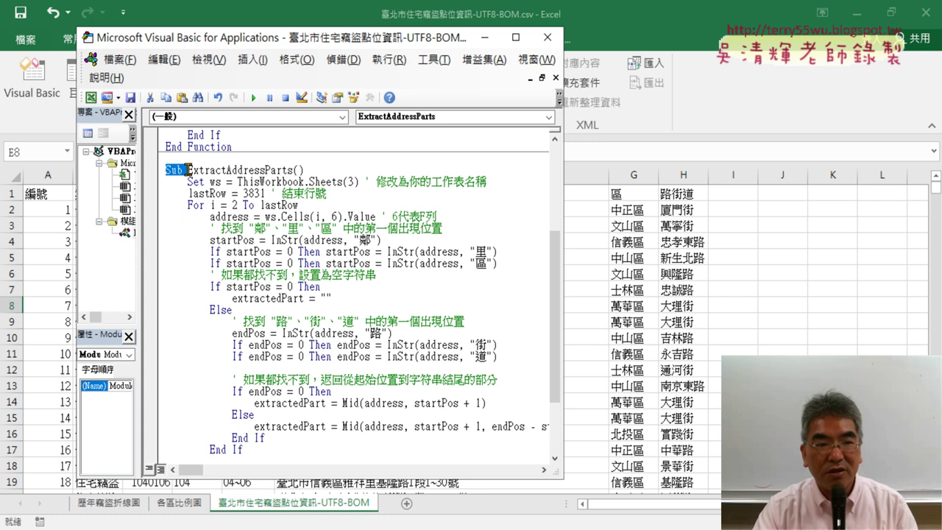
click(297, 169)
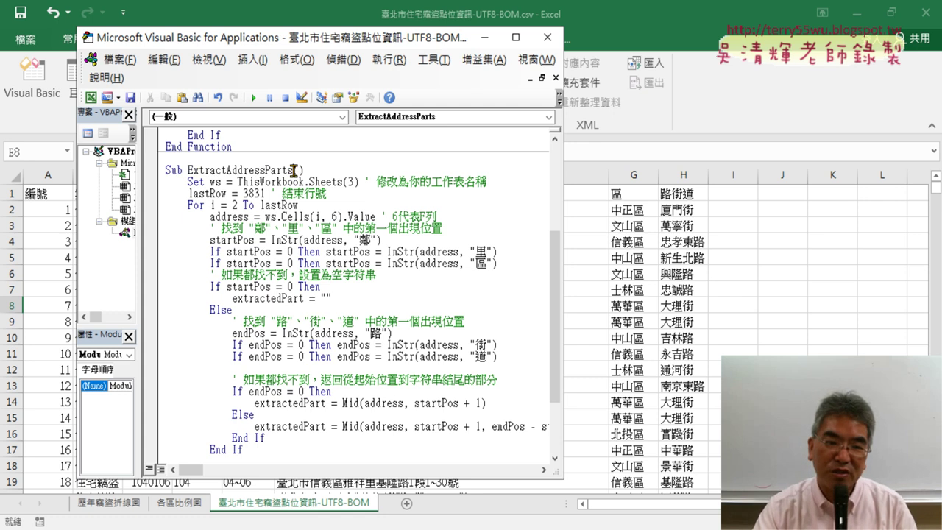
drag(294, 170, 270, 170)
scroll(320, 181, up, 3)
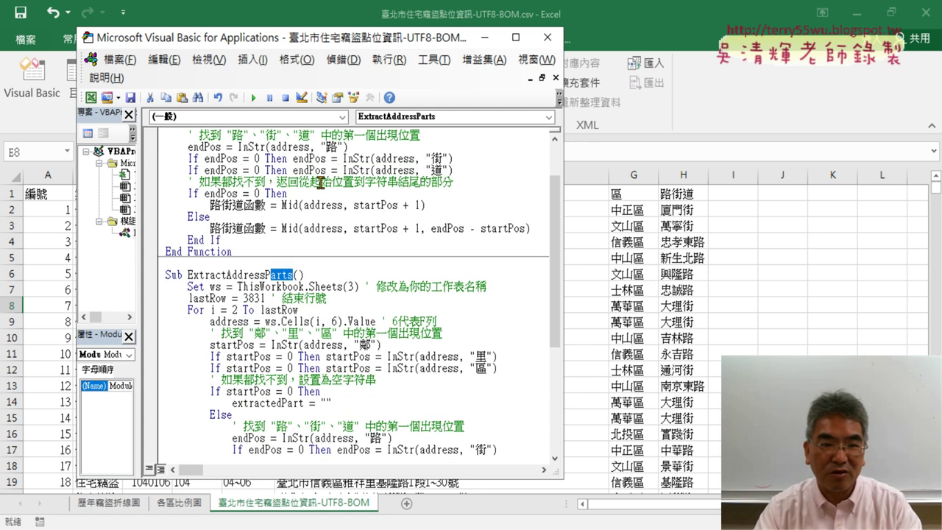
scroll(320, 181, up, 2)
drag(216, 134, 249, 136)
key(ctrl+c)
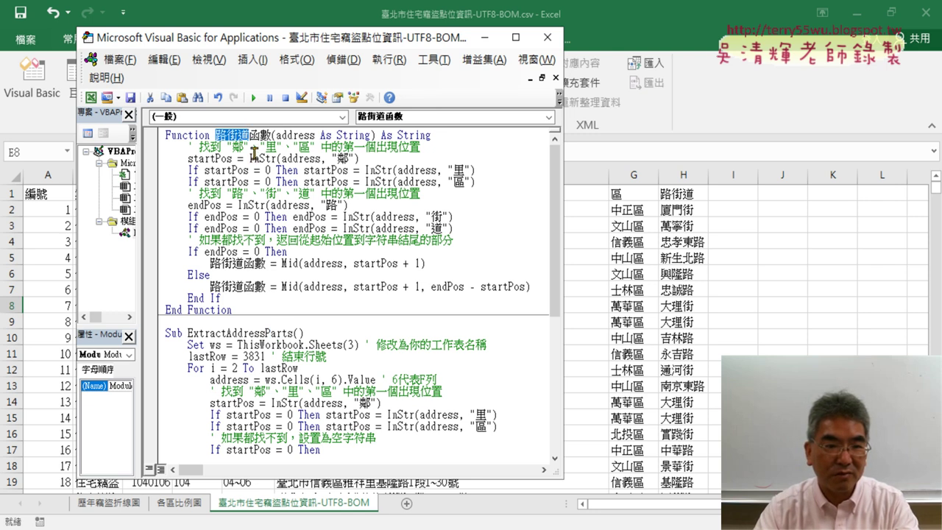
click(296, 324)
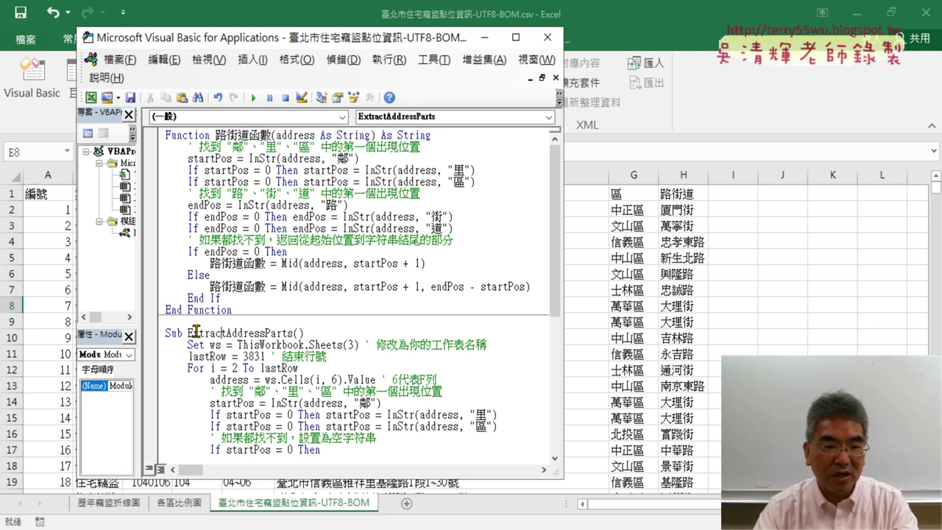
drag(188, 333, 297, 332)
key(ctrl+v)
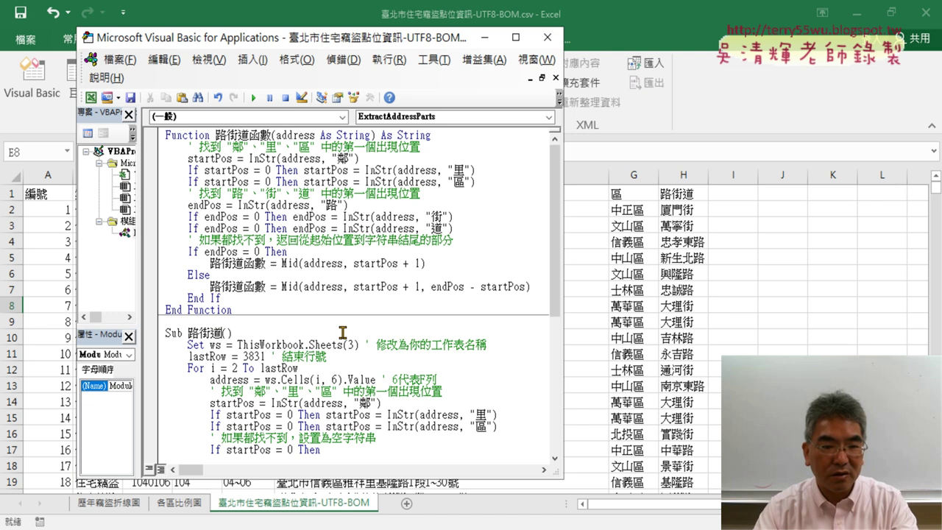
Run the 清除 macro to clear the street names in H2:H3851.
scroll(342, 331, down, 2)
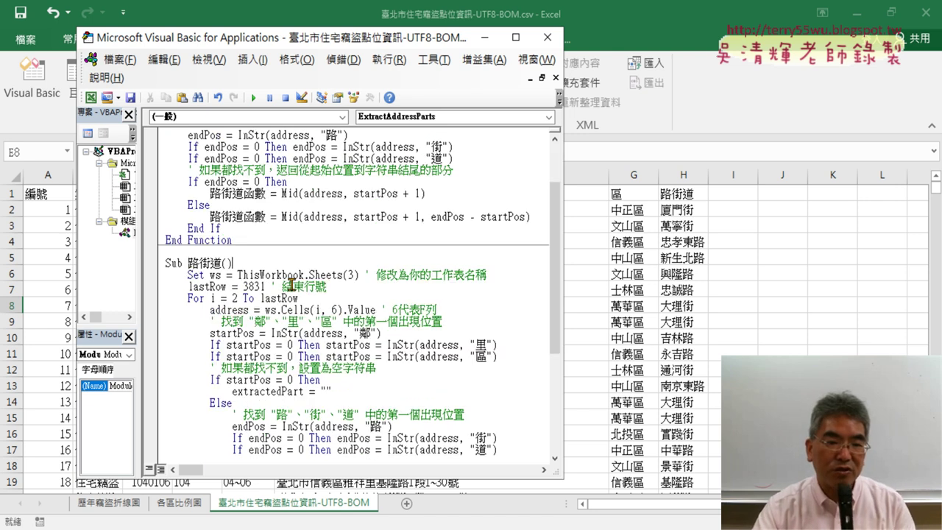
click(314, 299)
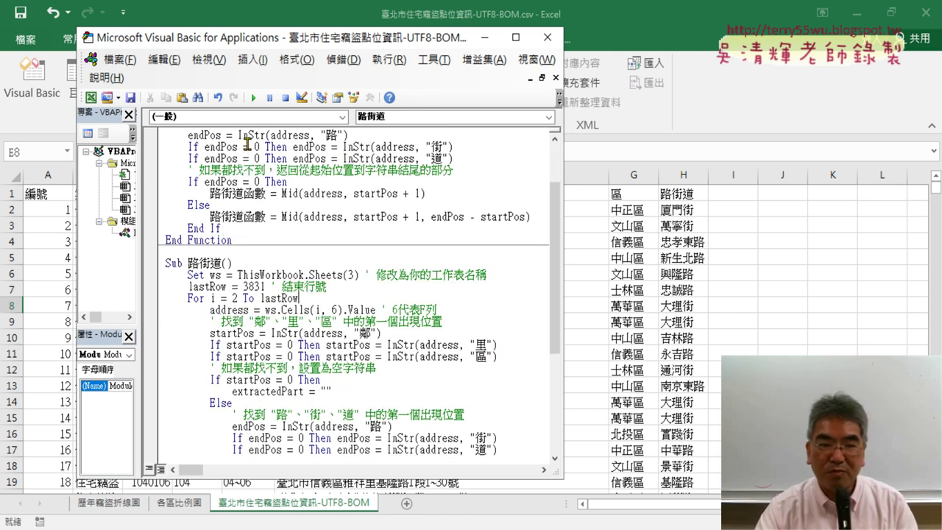
scroll(270, 317, down, 4)
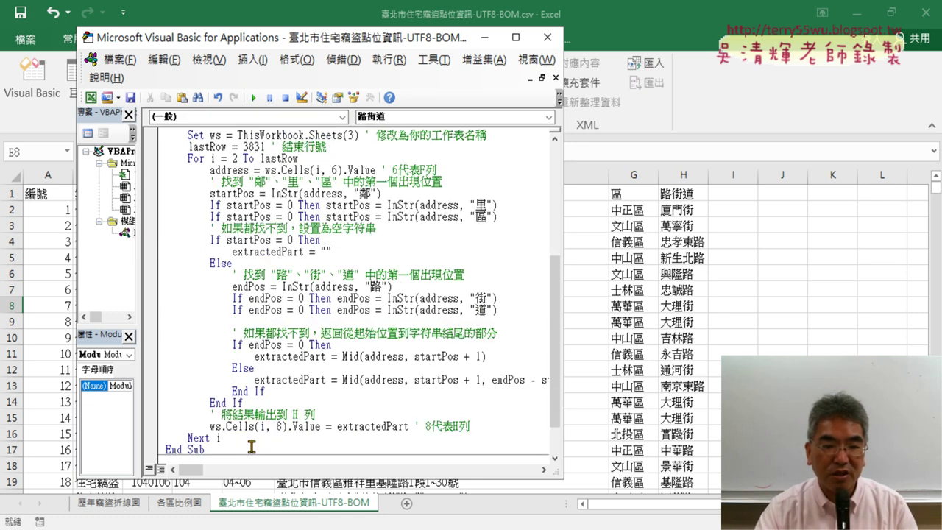
scroll(243, 420, down, 1)
click(243, 419)
click(253, 97)
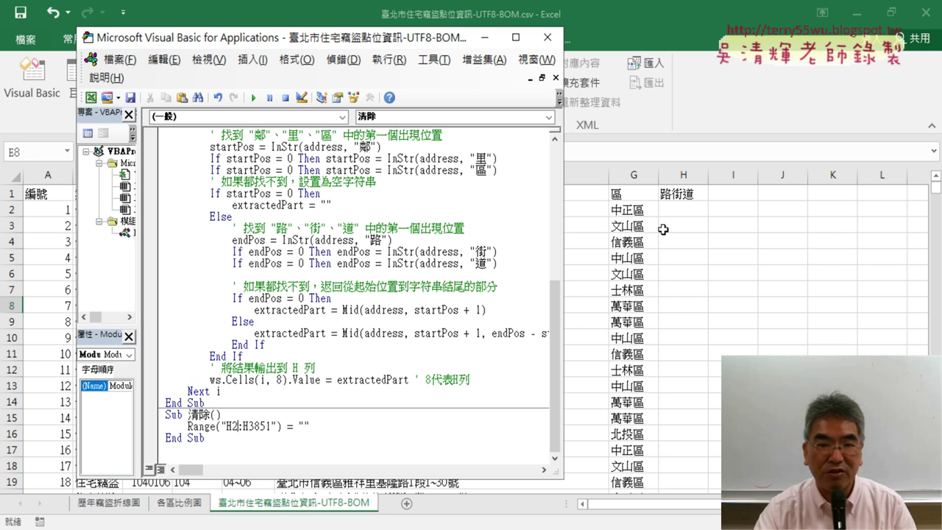
Widen the VBA editor window so the full code lines are visible.
scroll(404, 235, up, 1)
scroll(403, 234, up, 1)
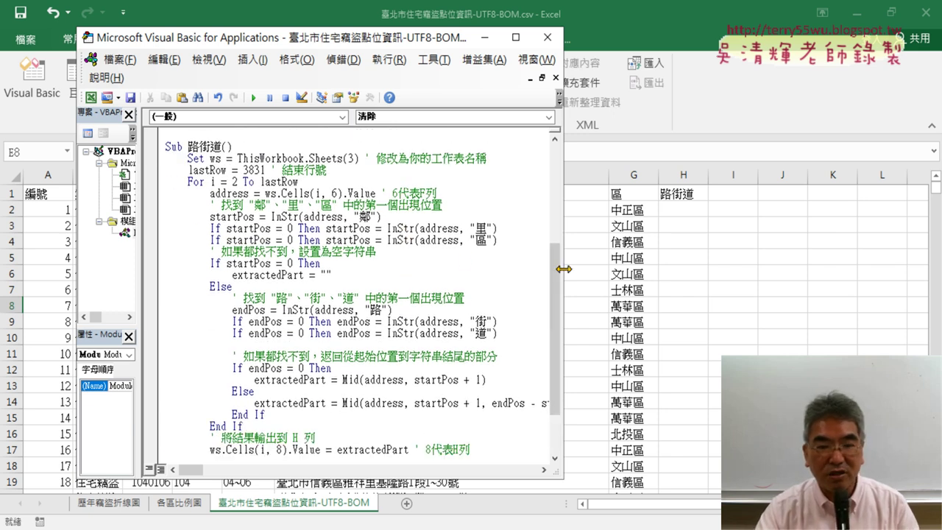
drag(563, 276, 737, 275)
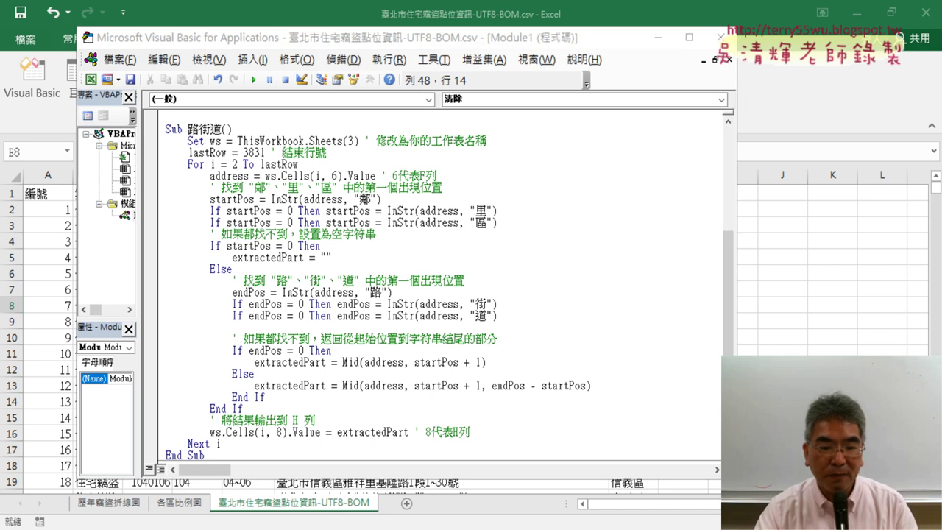
key(alt+Tab)
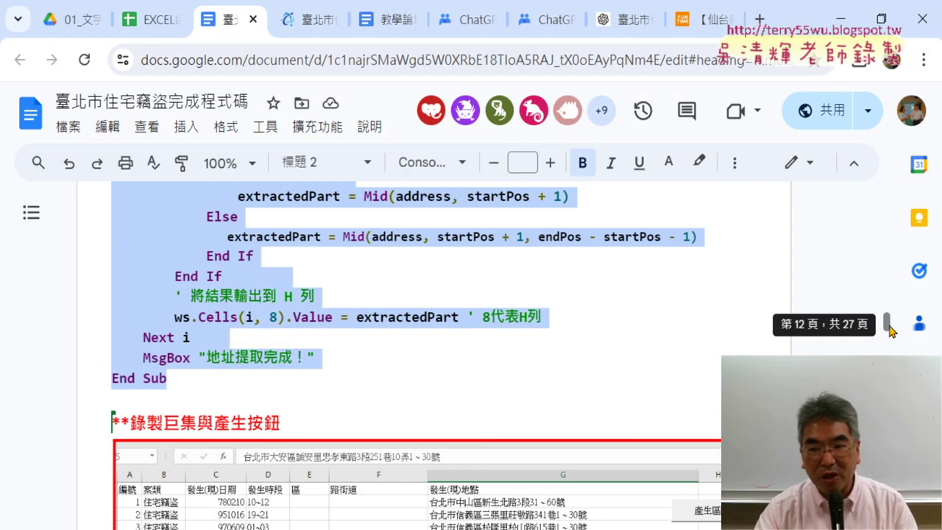
scroll(473, 285, up, 10)
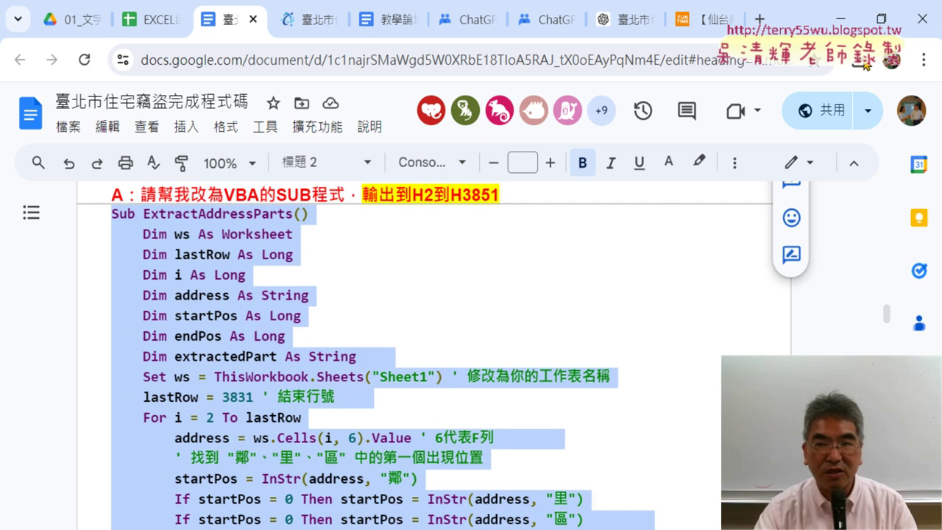
key(alt+Tab)
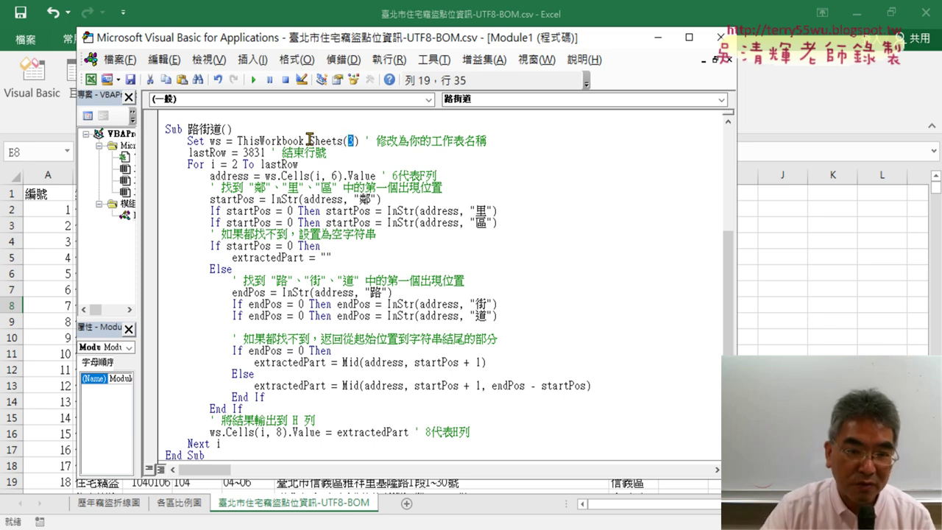
Delete the Set ws line and the ws. prefixes on the address and Cells(i, 8) lines.
drag(309, 140, 358, 141)
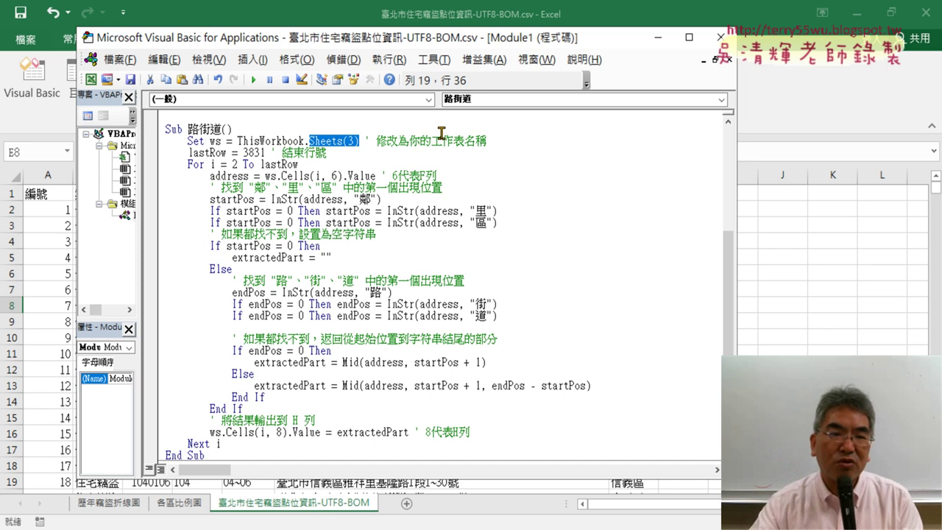
drag(487, 140, 168, 147)
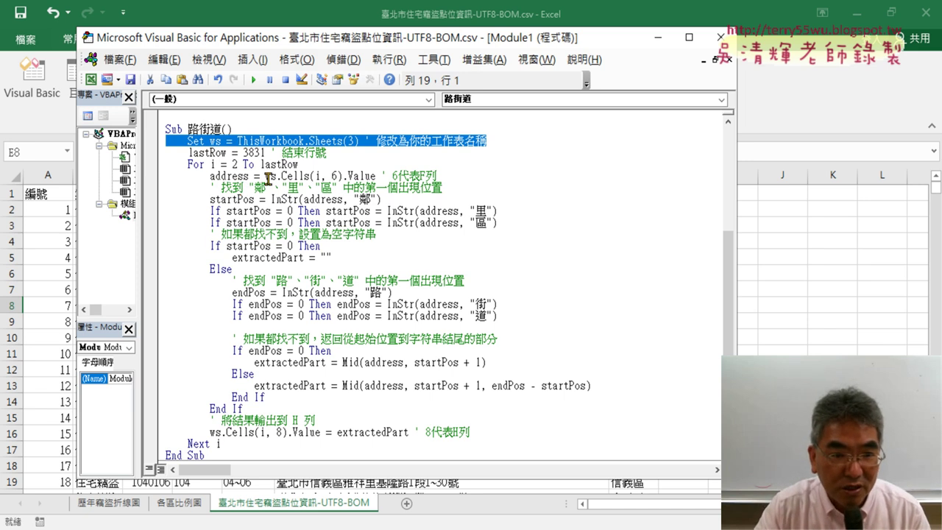
click(269, 179)
drag(500, 142, 142, 141)
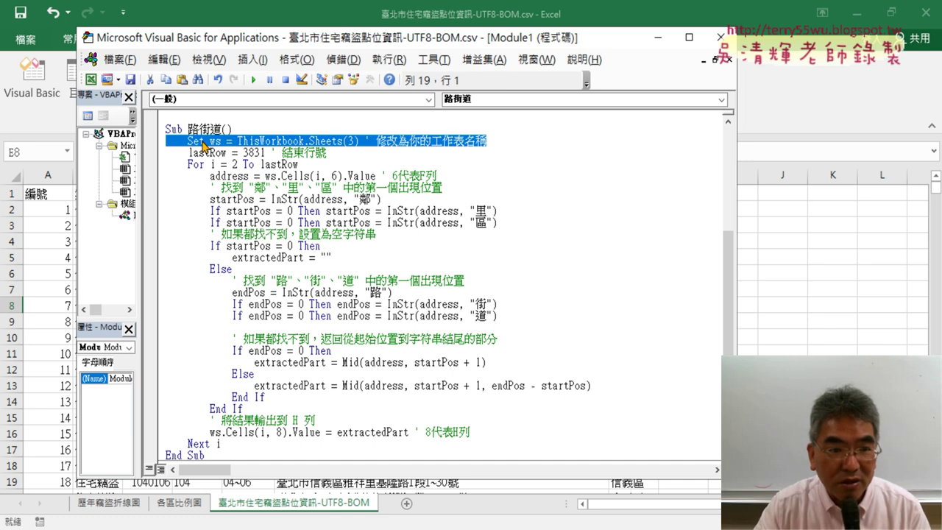
key(Delete)
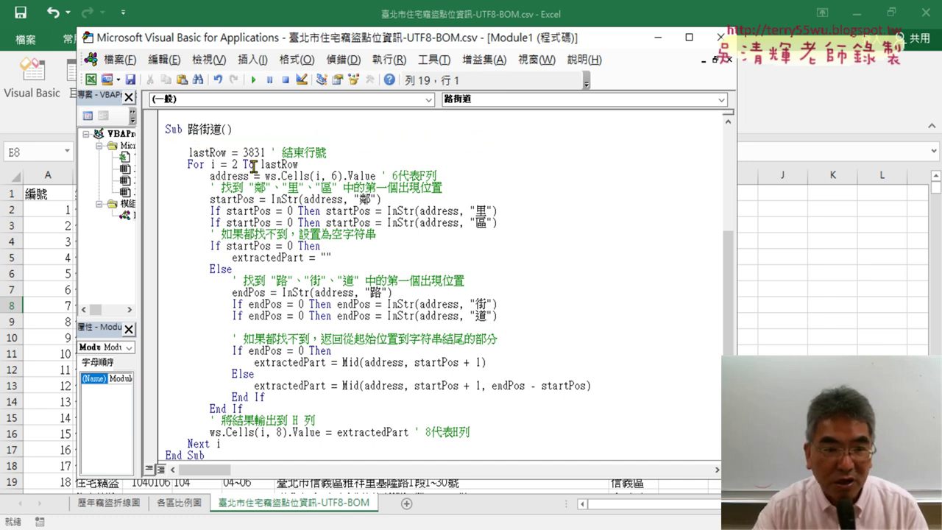
drag(265, 177, 278, 177)
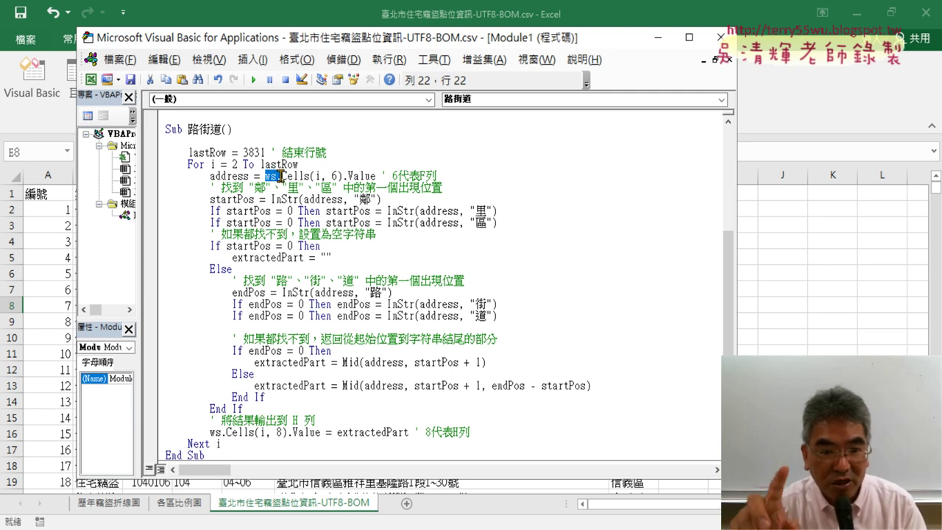
key(Delete)
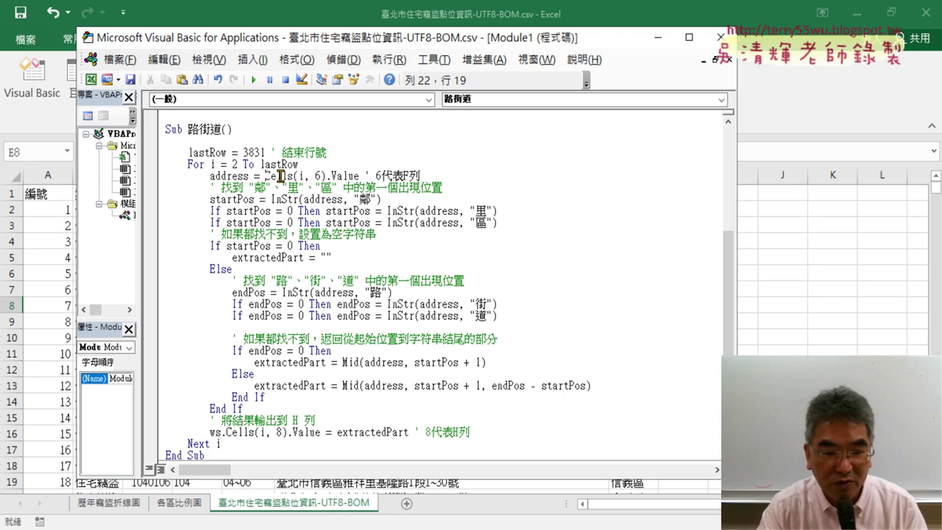
drag(210, 433, 225, 434)
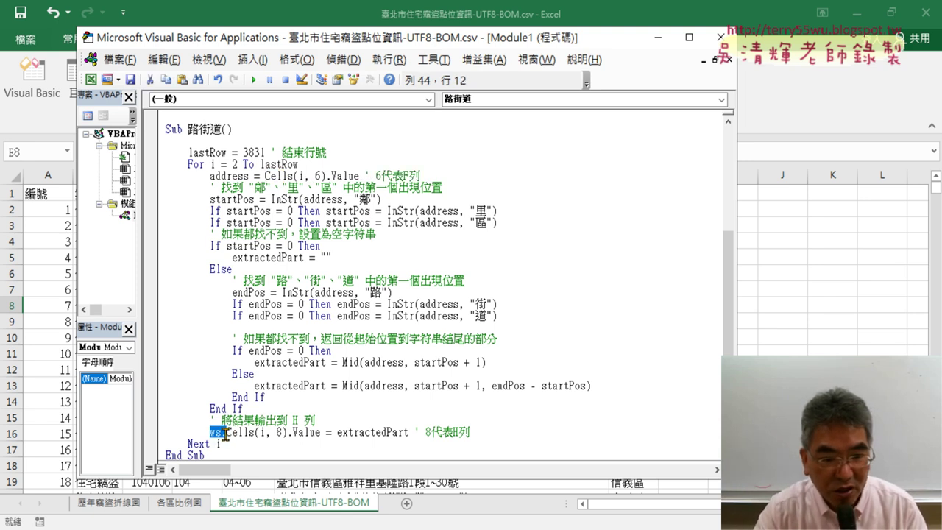
key(Delete)
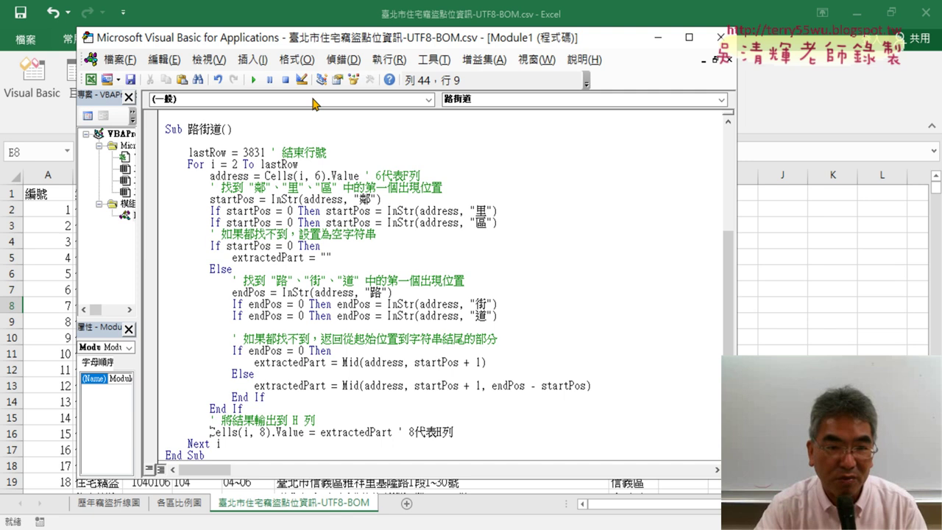
Run 路街道 to fill column H with street names, then undo both ws. prefix removals.
drag(739, 260, 533, 260)
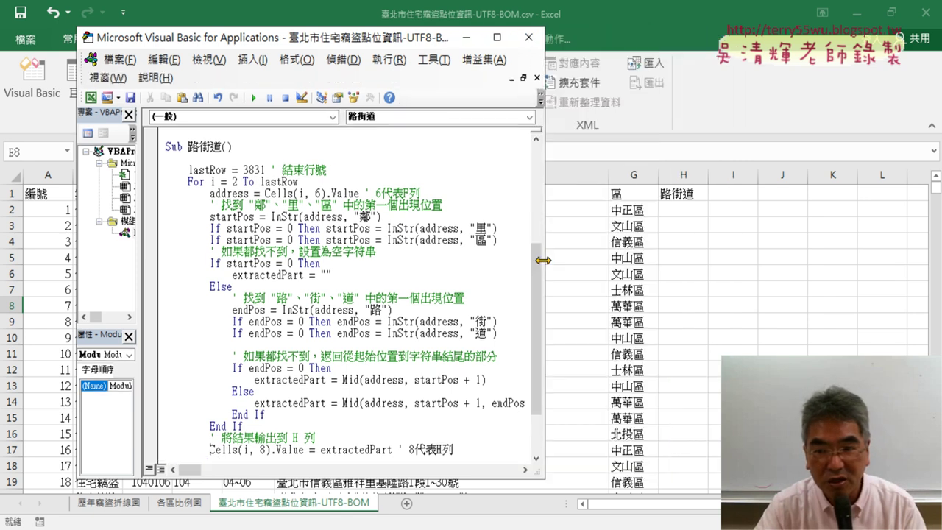
click(255, 98)
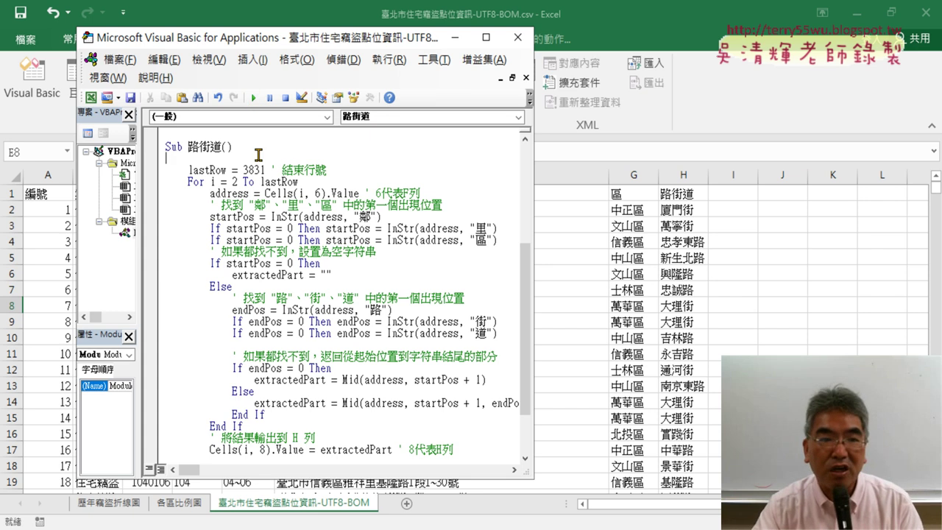
key(ctrl+z)
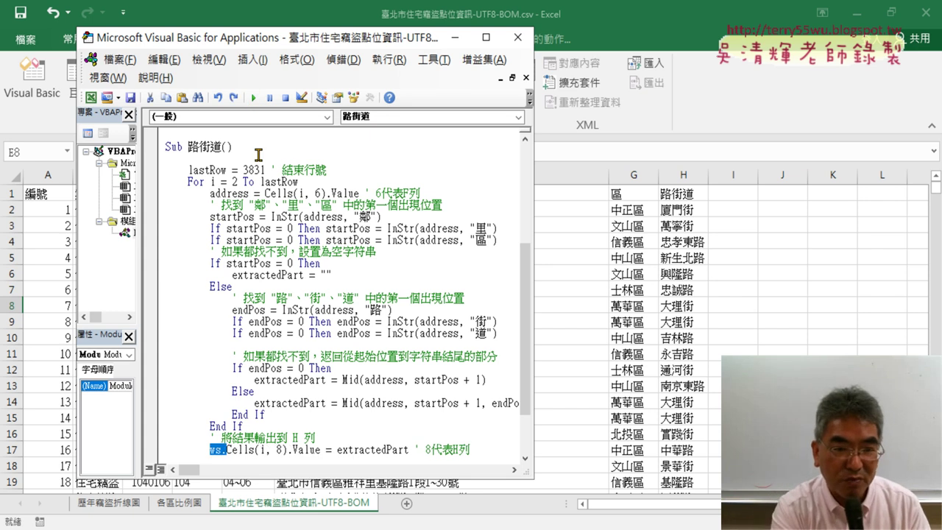
key(ctrl+z)
key(ctrl+z)
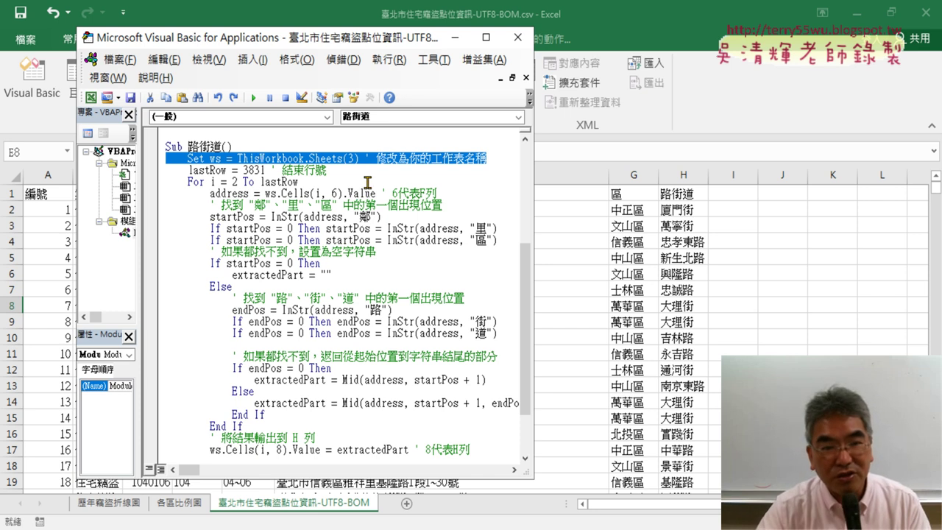
key(ctrl+z)
double_click(351, 158)
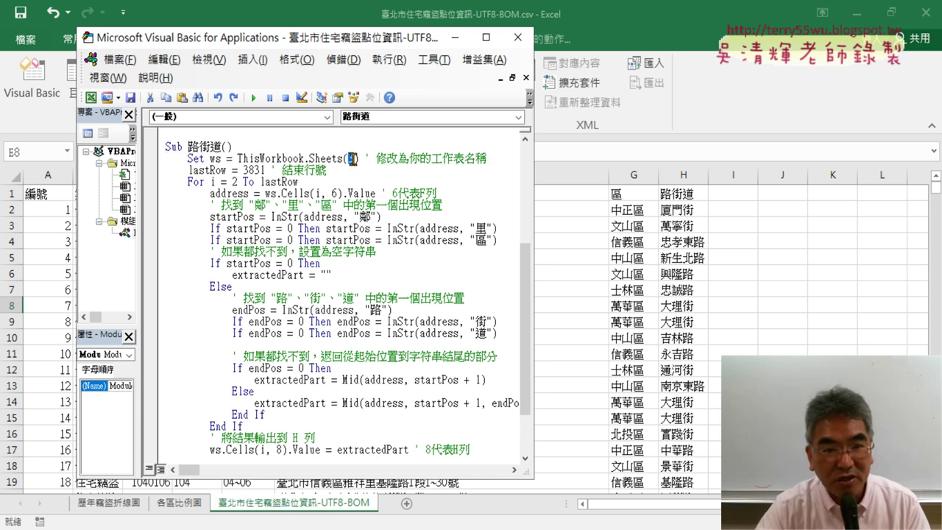
drag(488, 158, 136, 155)
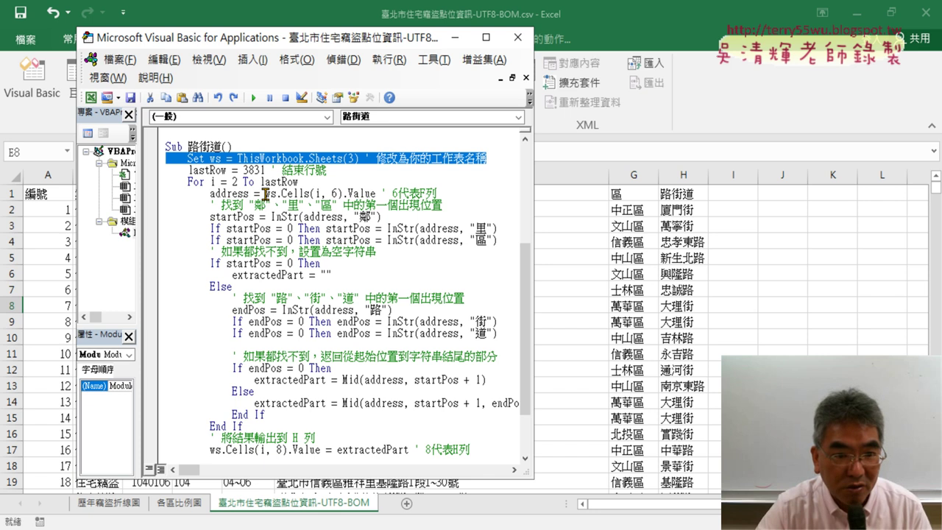
double_click(272, 193)
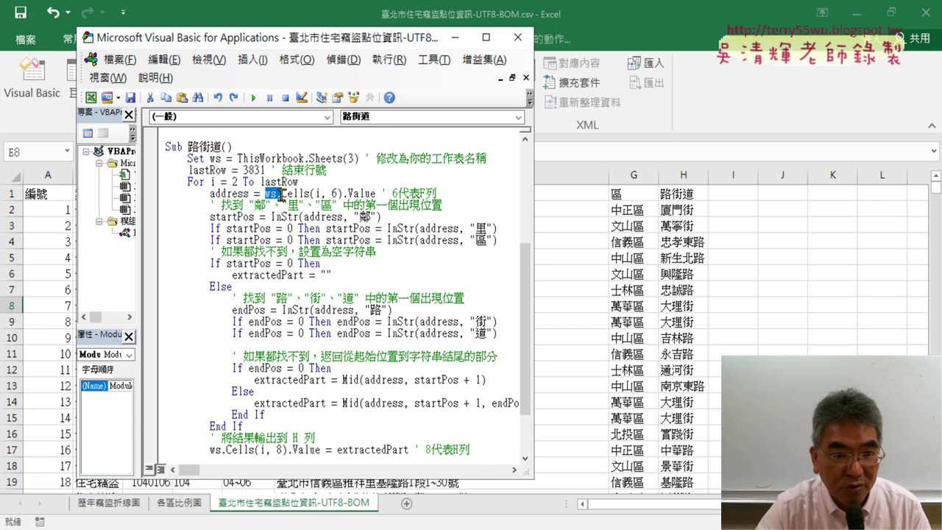
double_click(215, 449)
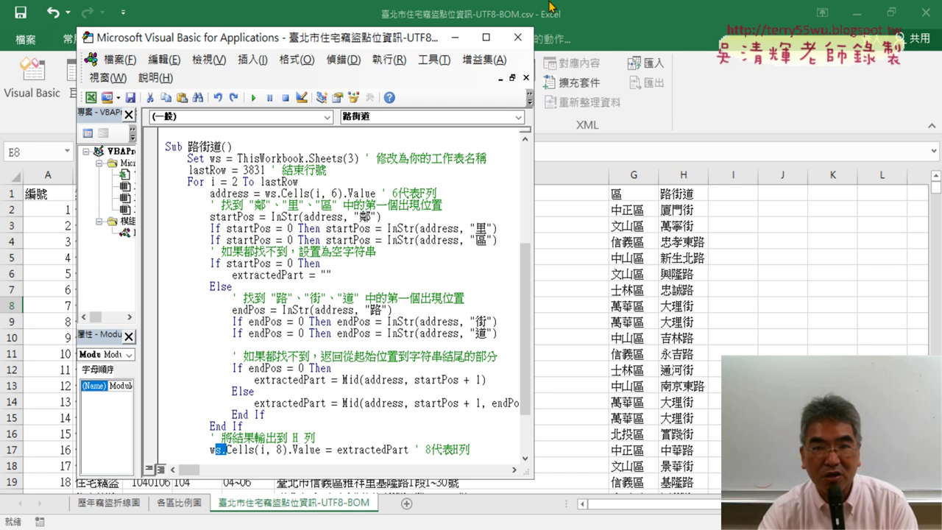
mouse_move(549, 2)
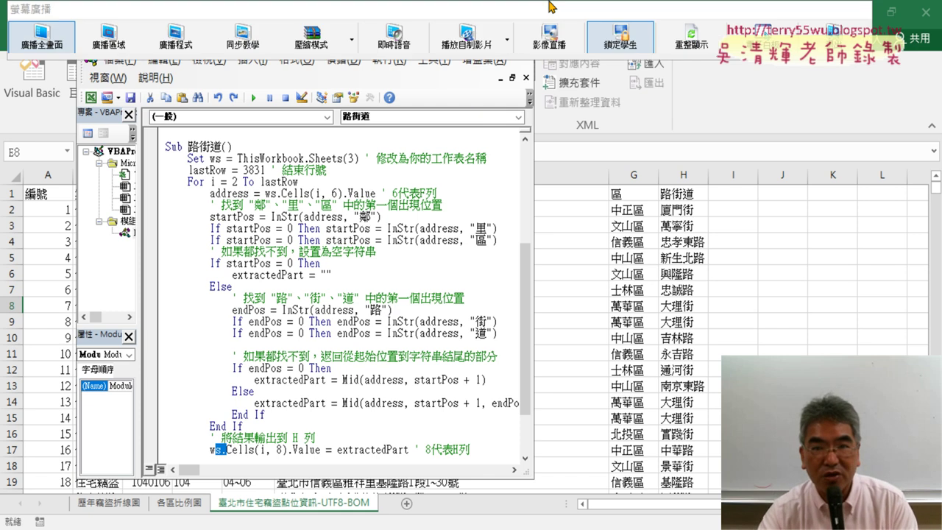